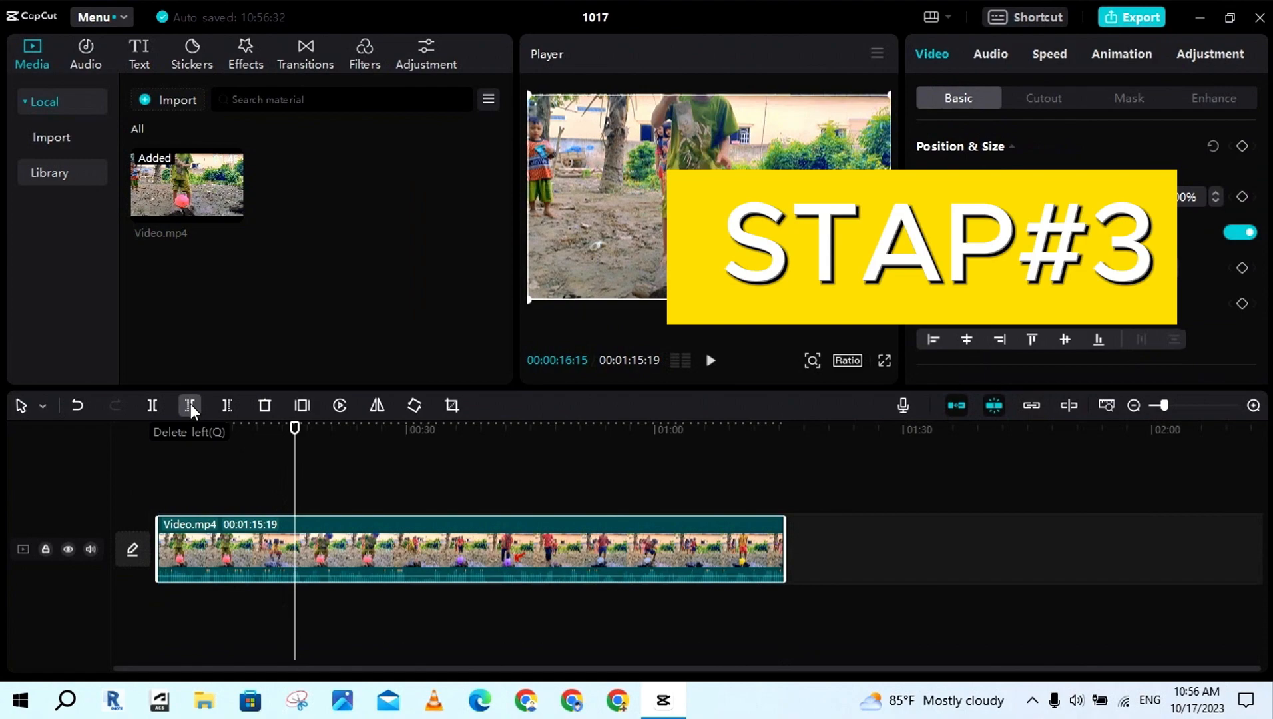
click(190, 403)
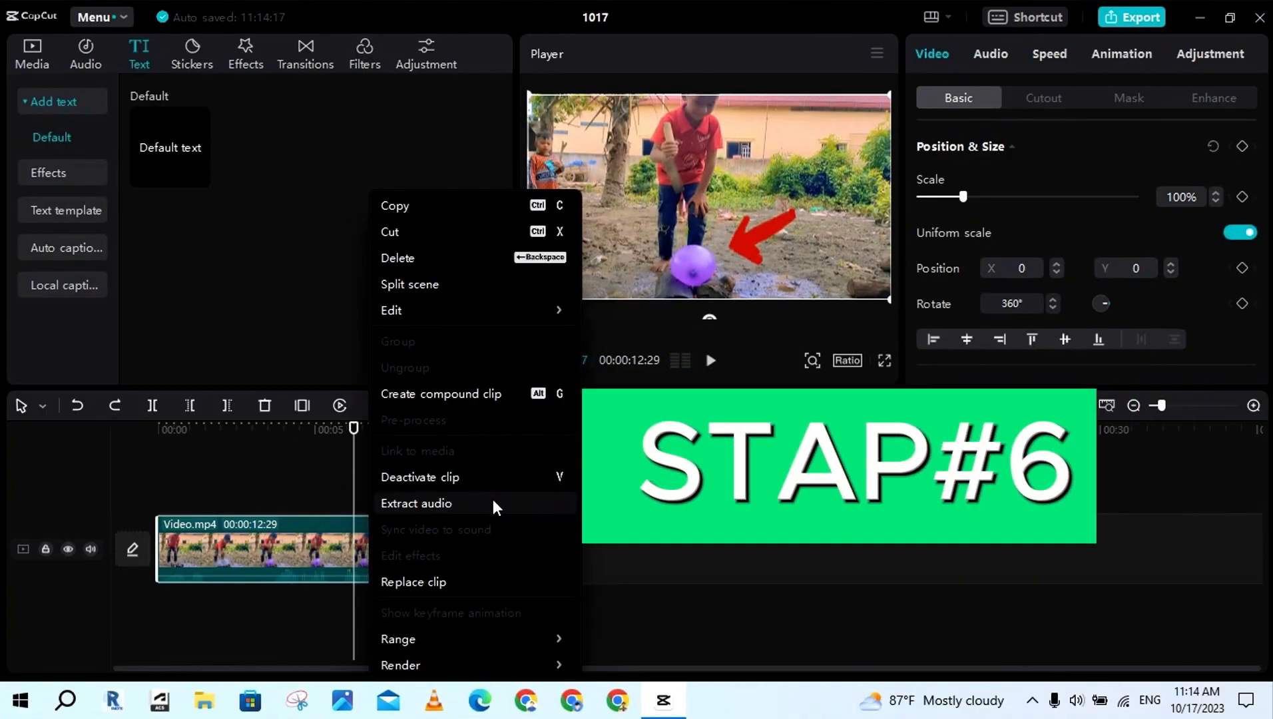
click(493, 504)
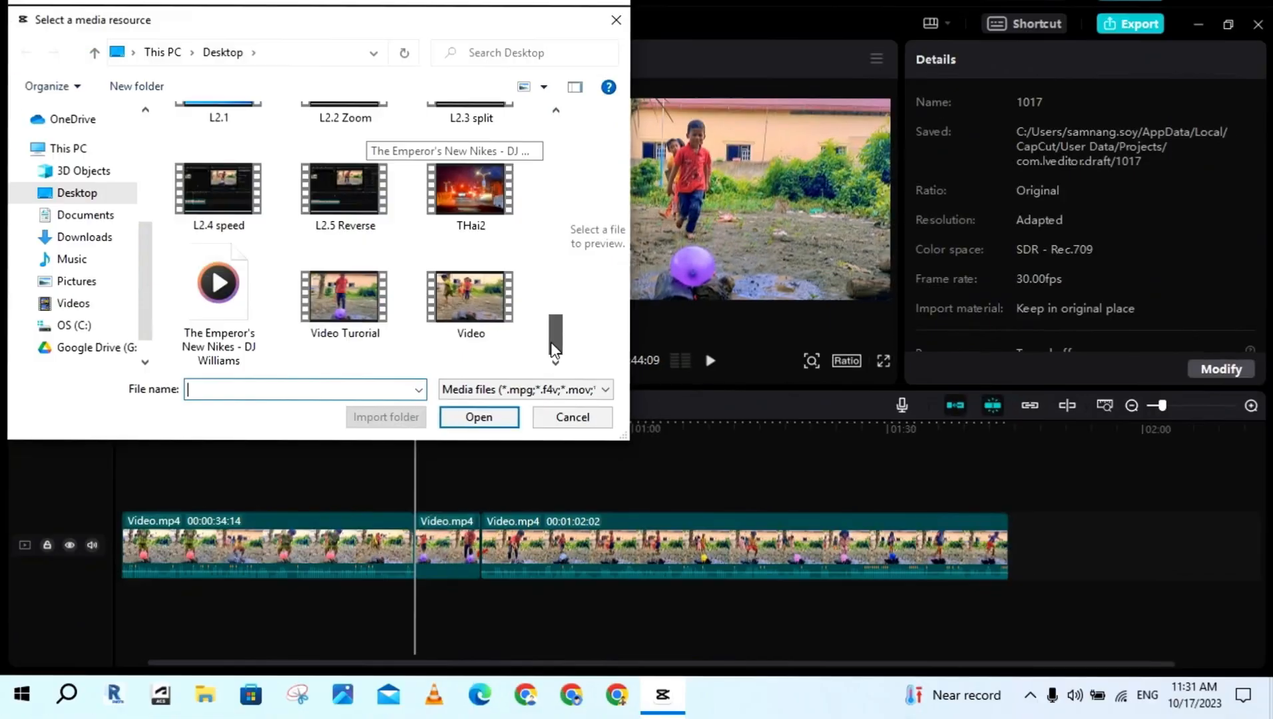
click(219, 306)
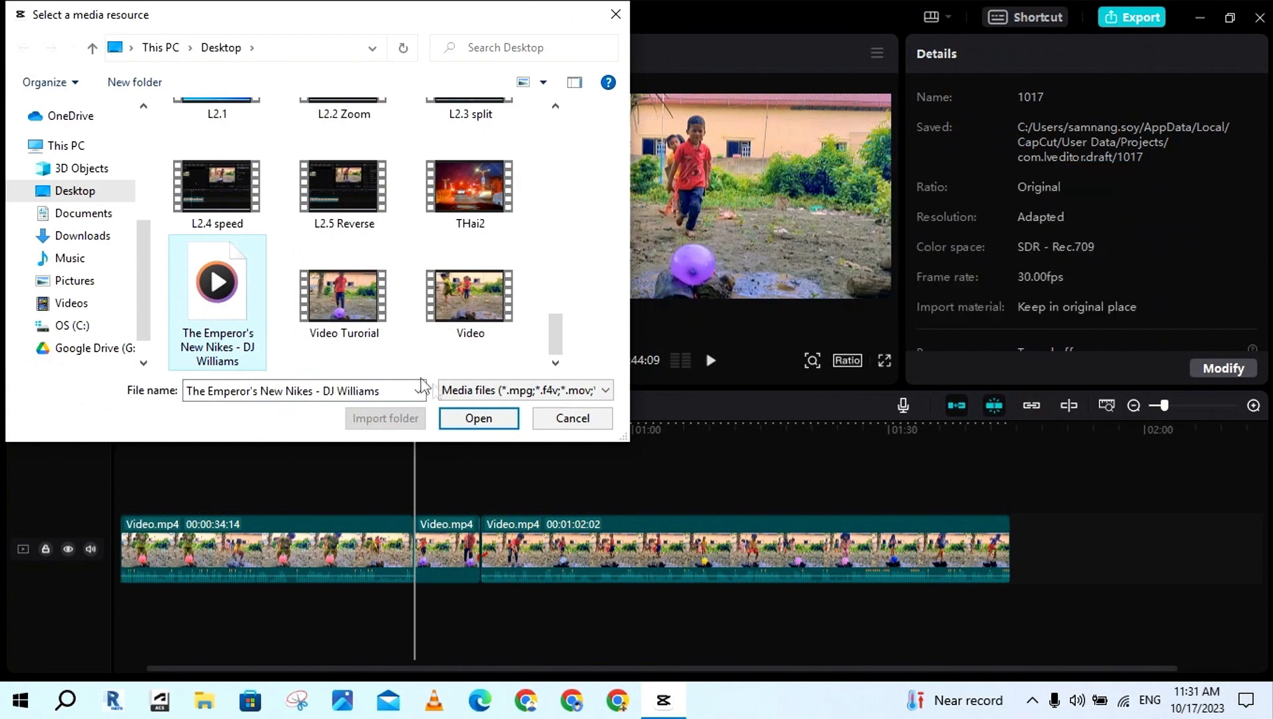
click(476, 419)
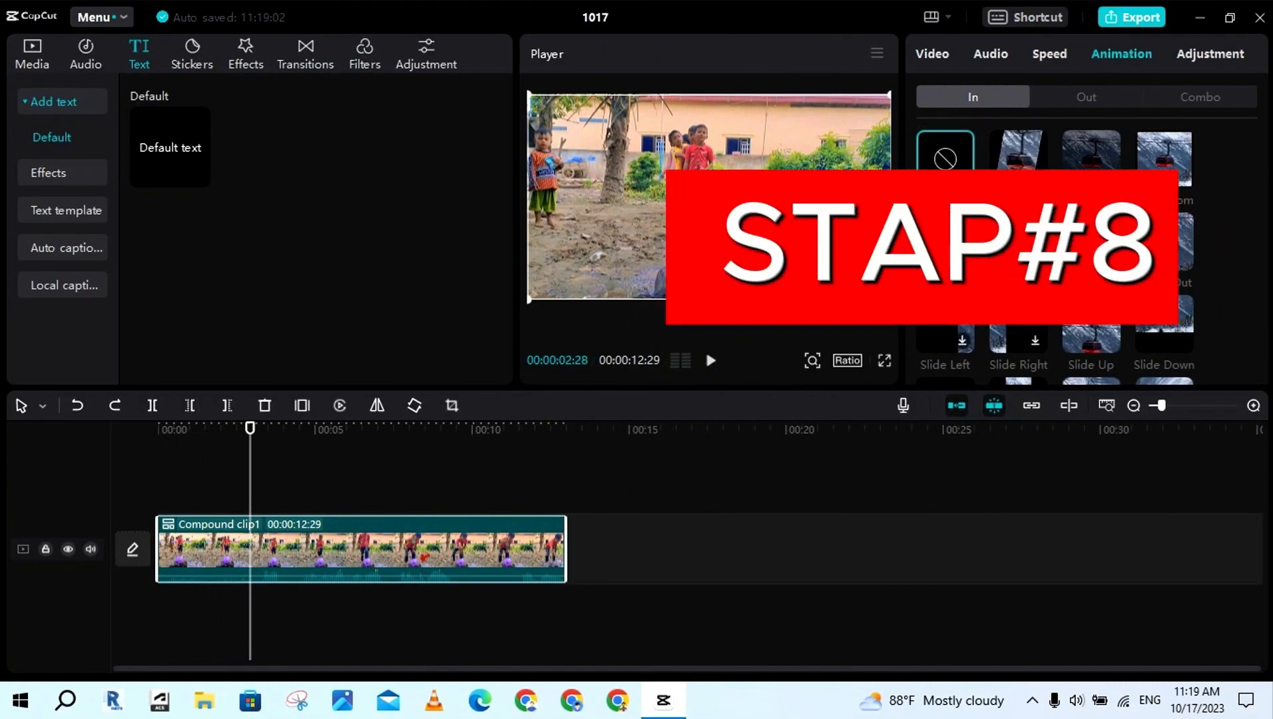
scroll(1033, 249, down, 3)
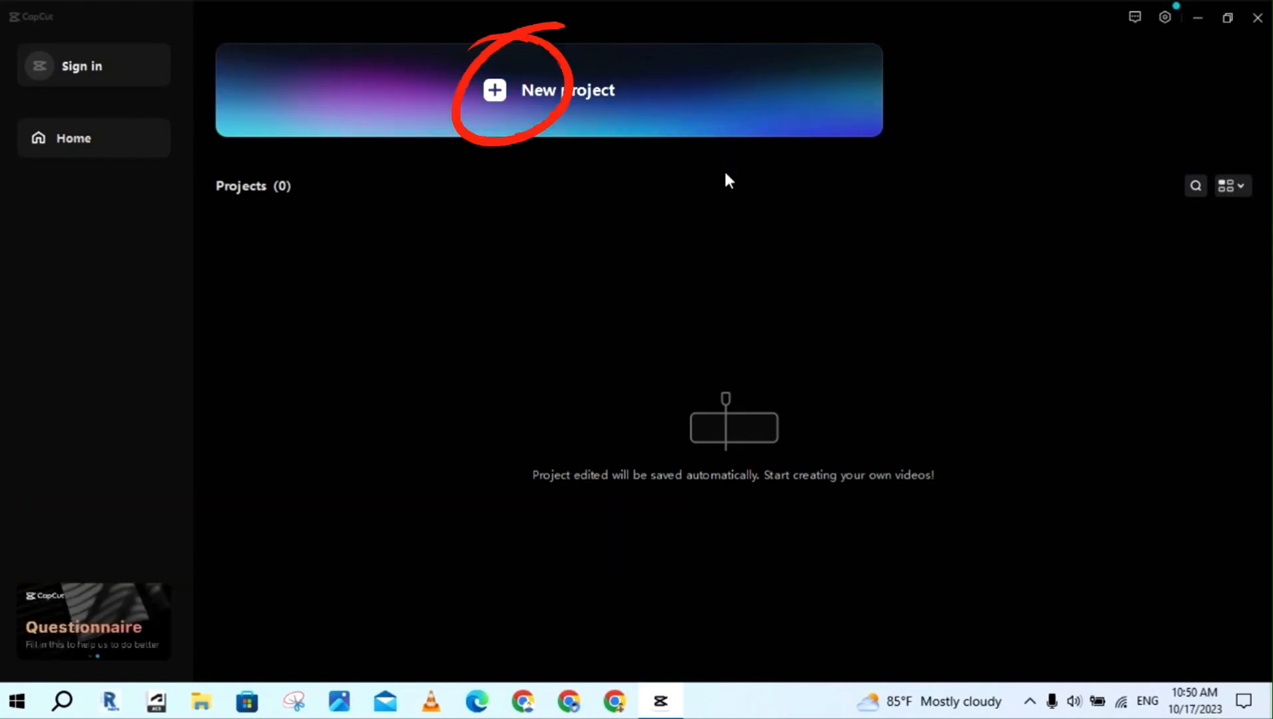
Create a new project and import the Video file from the Desktop into its media
click(611, 119)
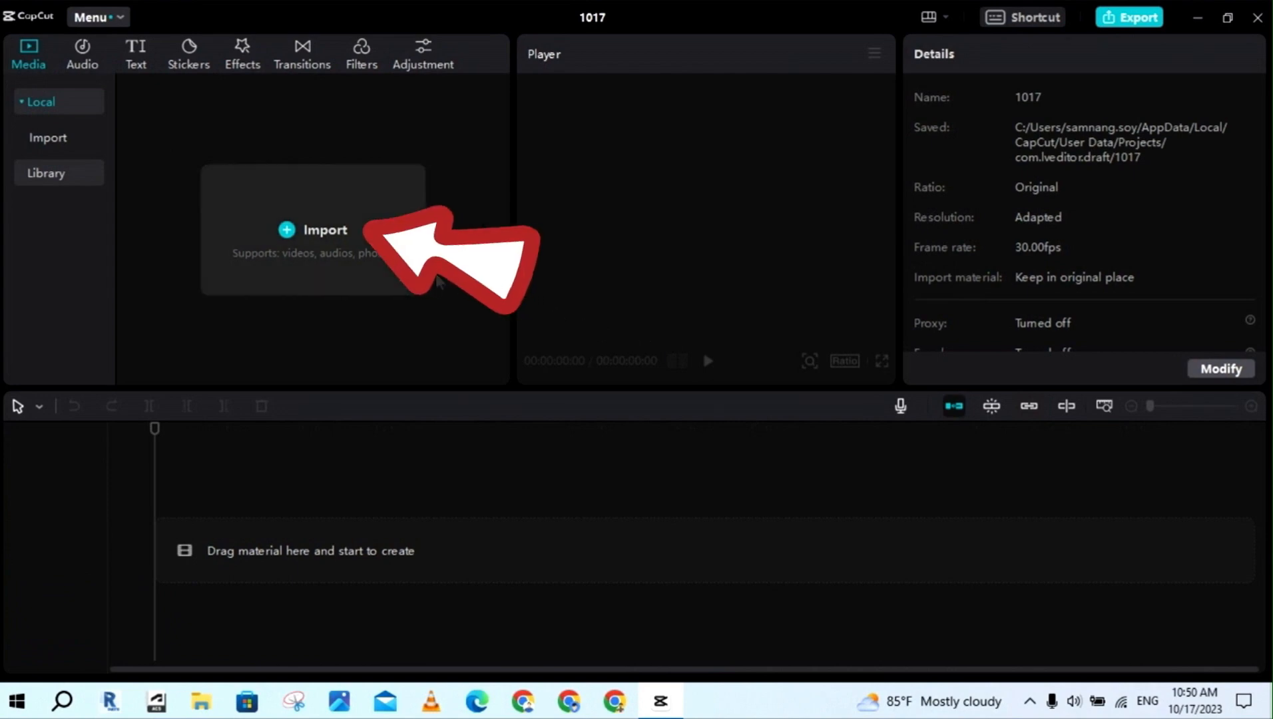
click(354, 269)
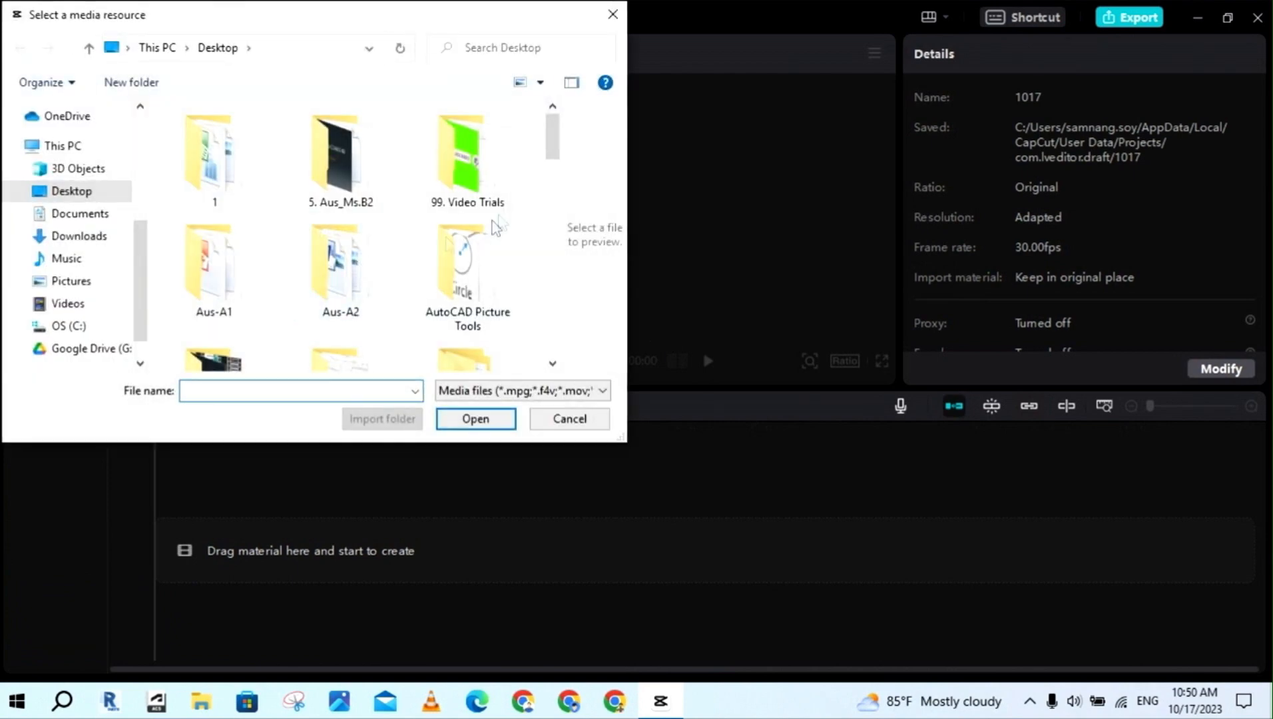
scroll(557, 165, down, 2)
scroll(557, 165, down, 10)
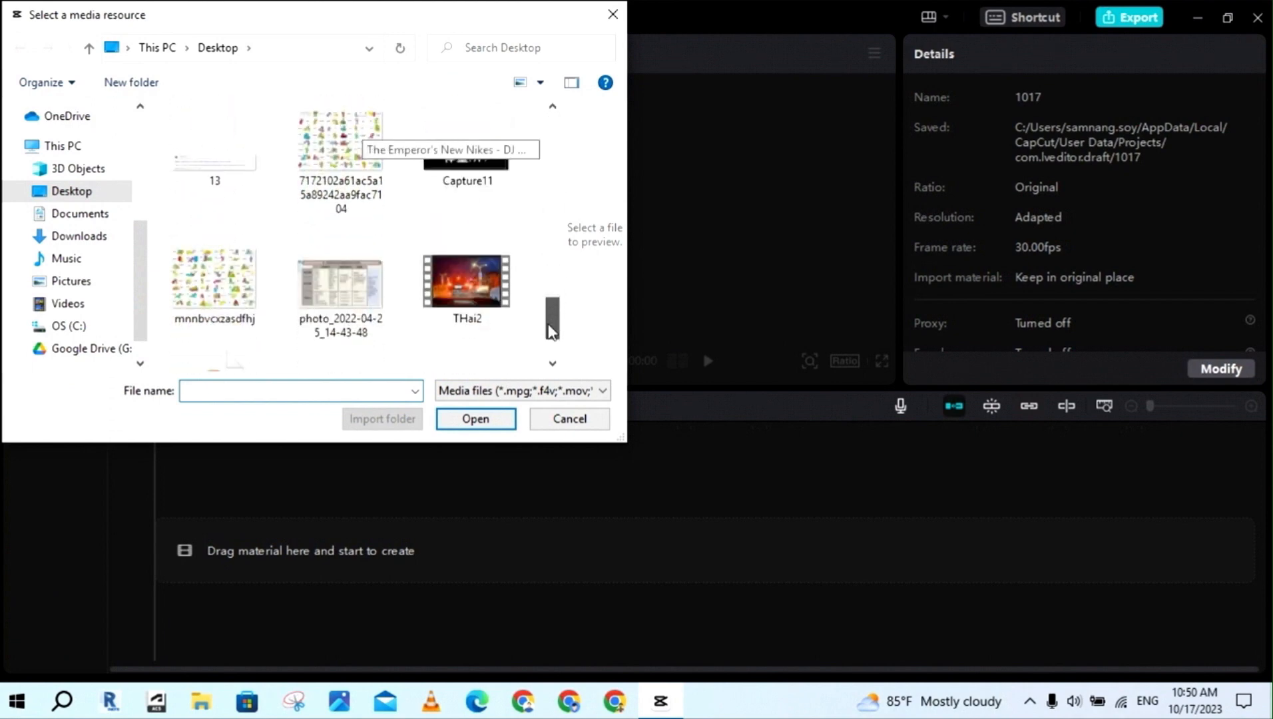
click(336, 313)
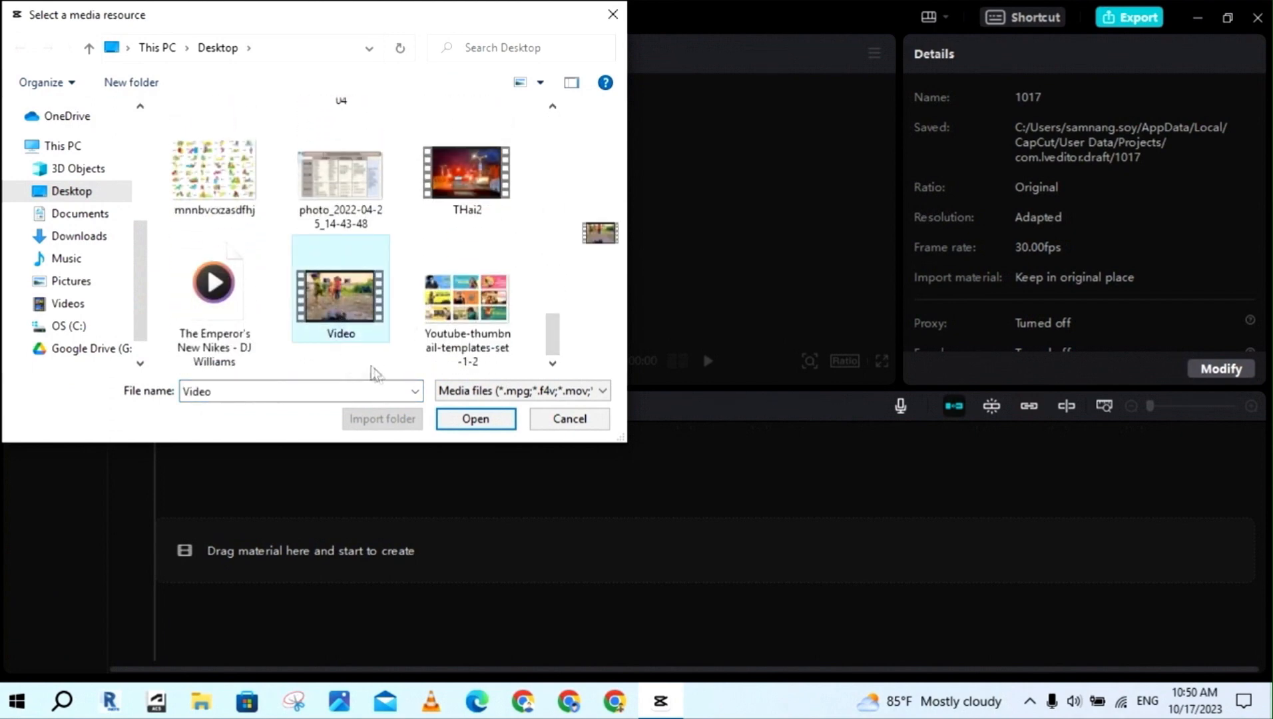
click(506, 430)
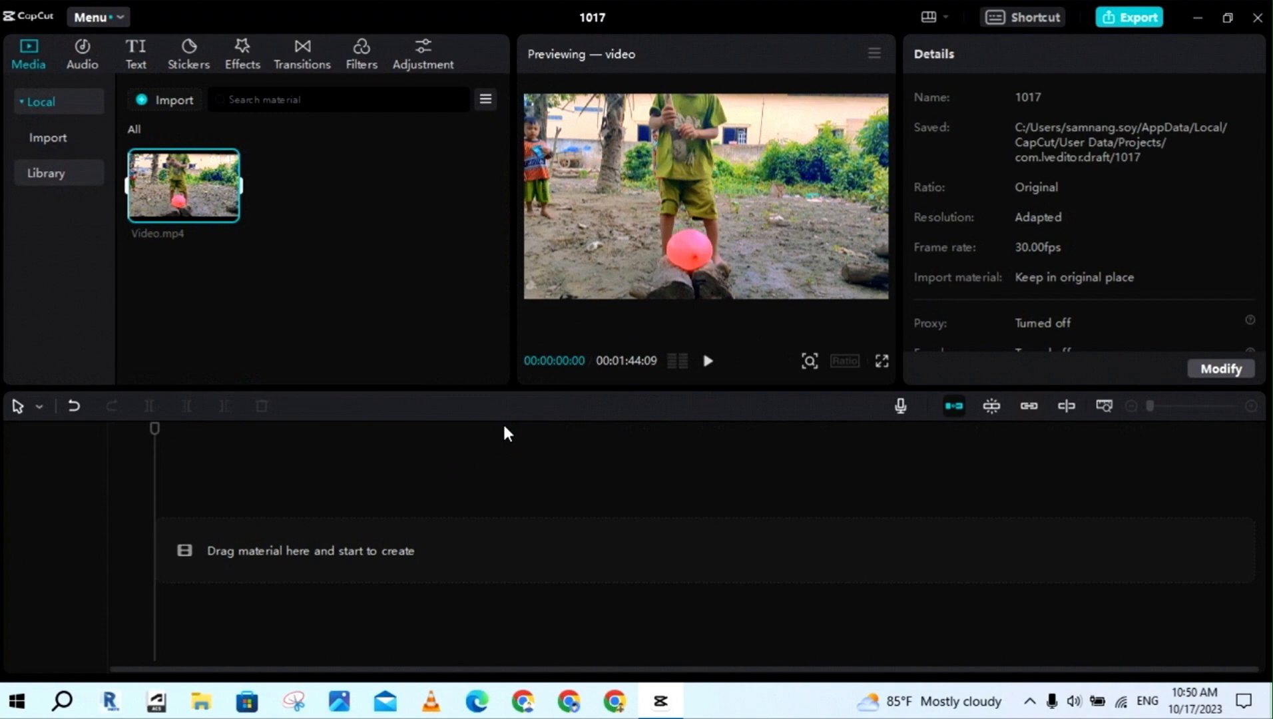
Preview the imported Video.mp4, add it to the timeline and play it from the start
click(707, 360)
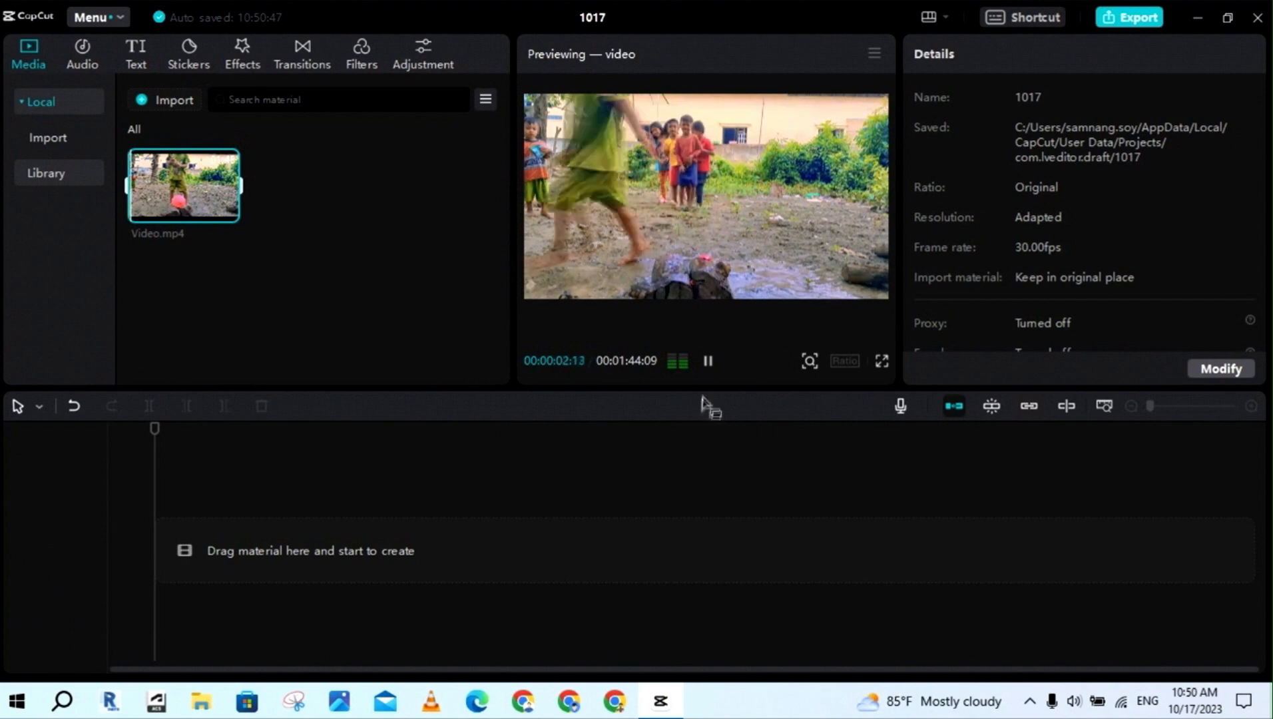
click(708, 361)
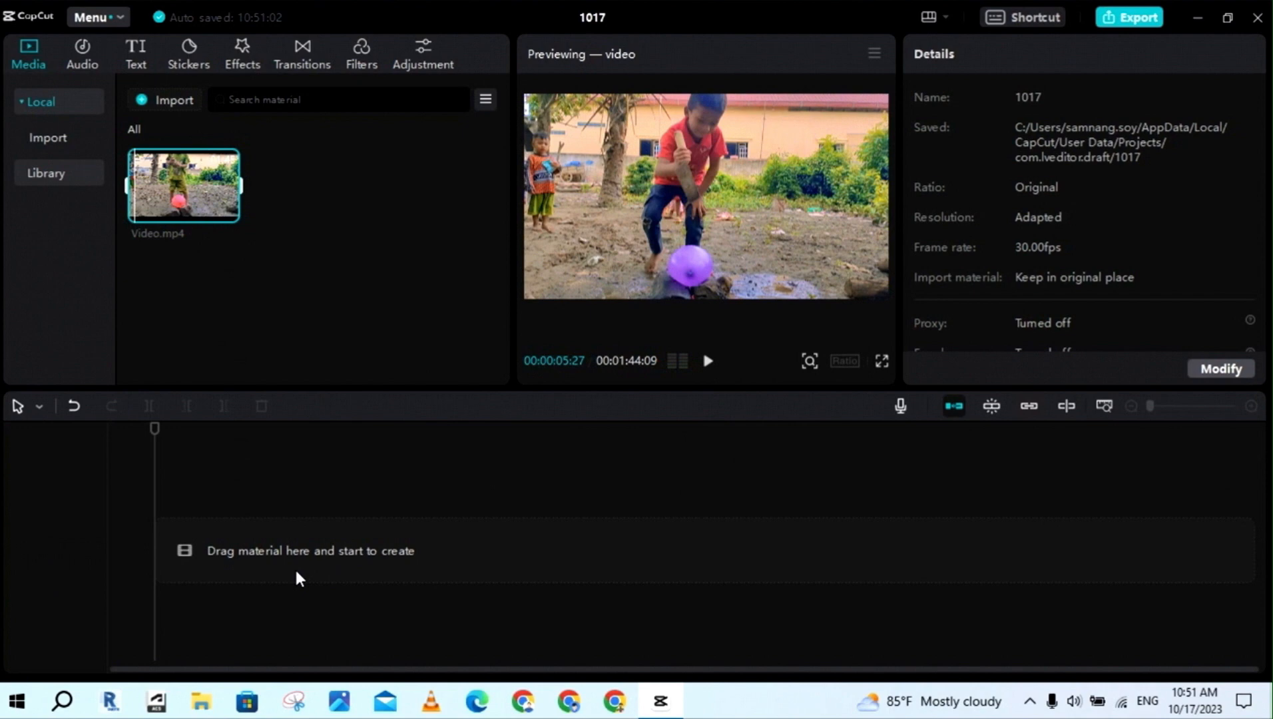
click(236, 210)
drag(202, 486, 142, 483)
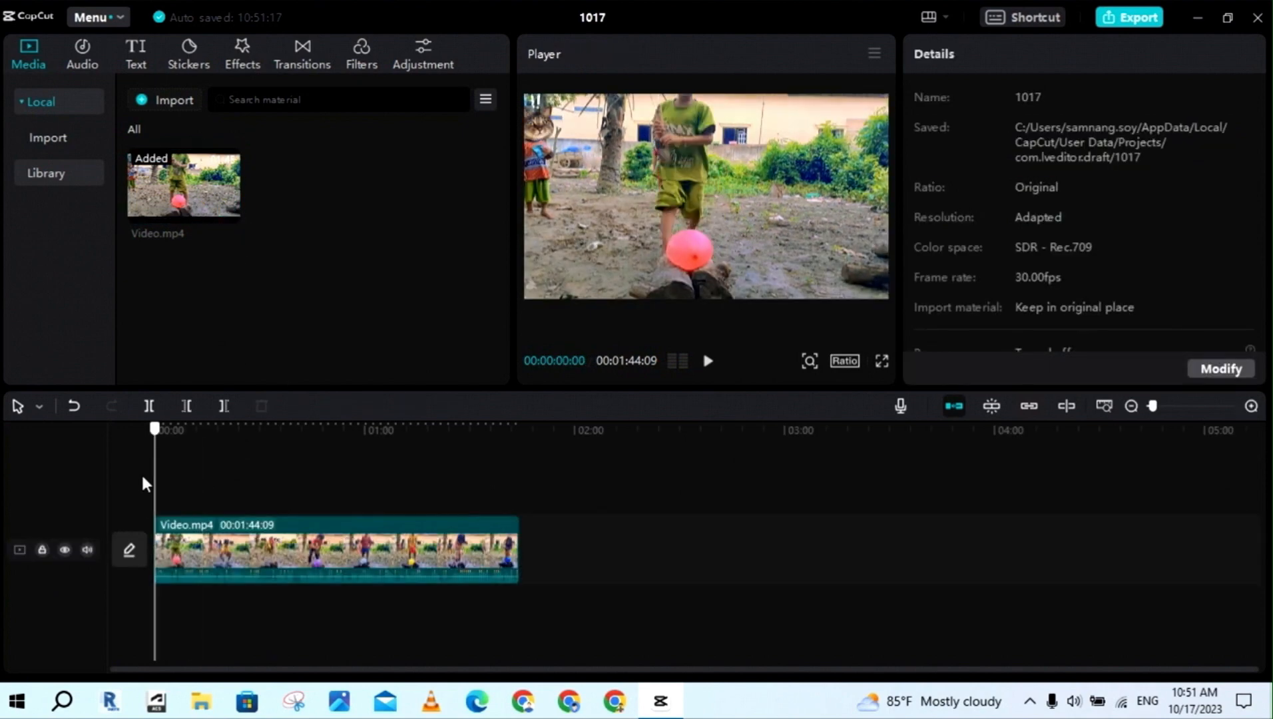
key(space)
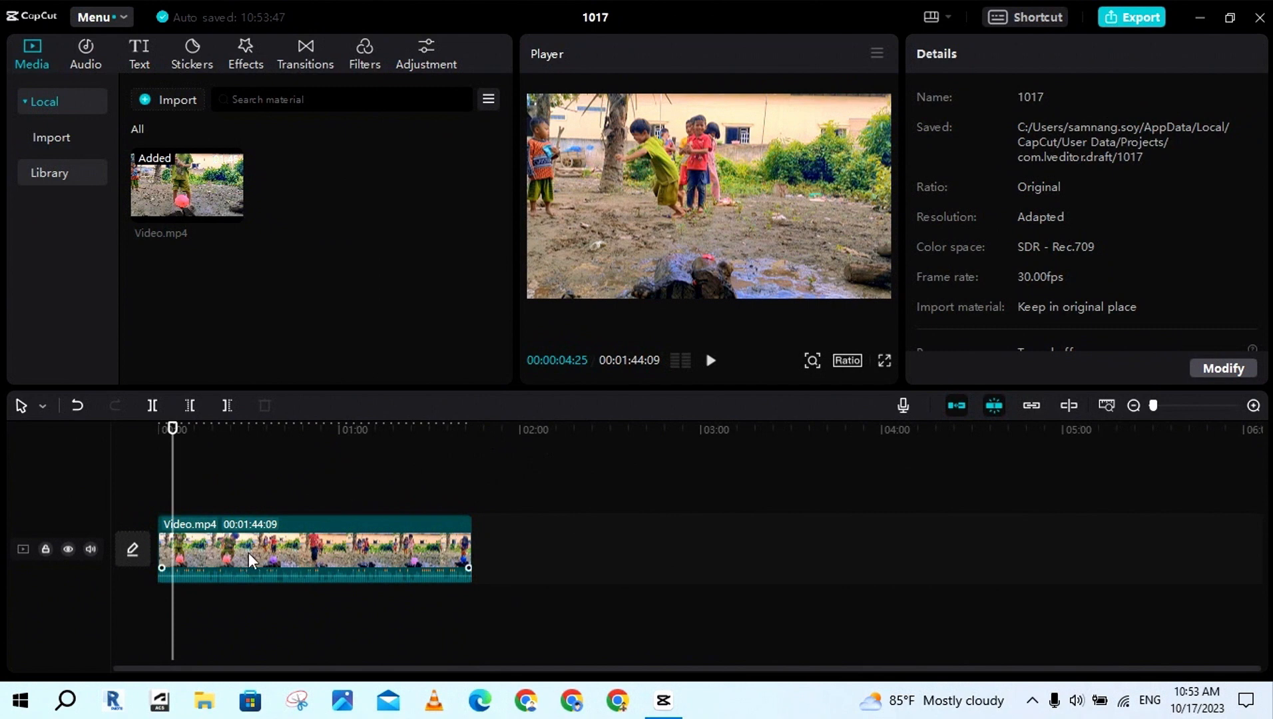
Move the playhead to 00:01:09:23 and zoom the timeline out and in to examine the whole clip
click(1101, 405)
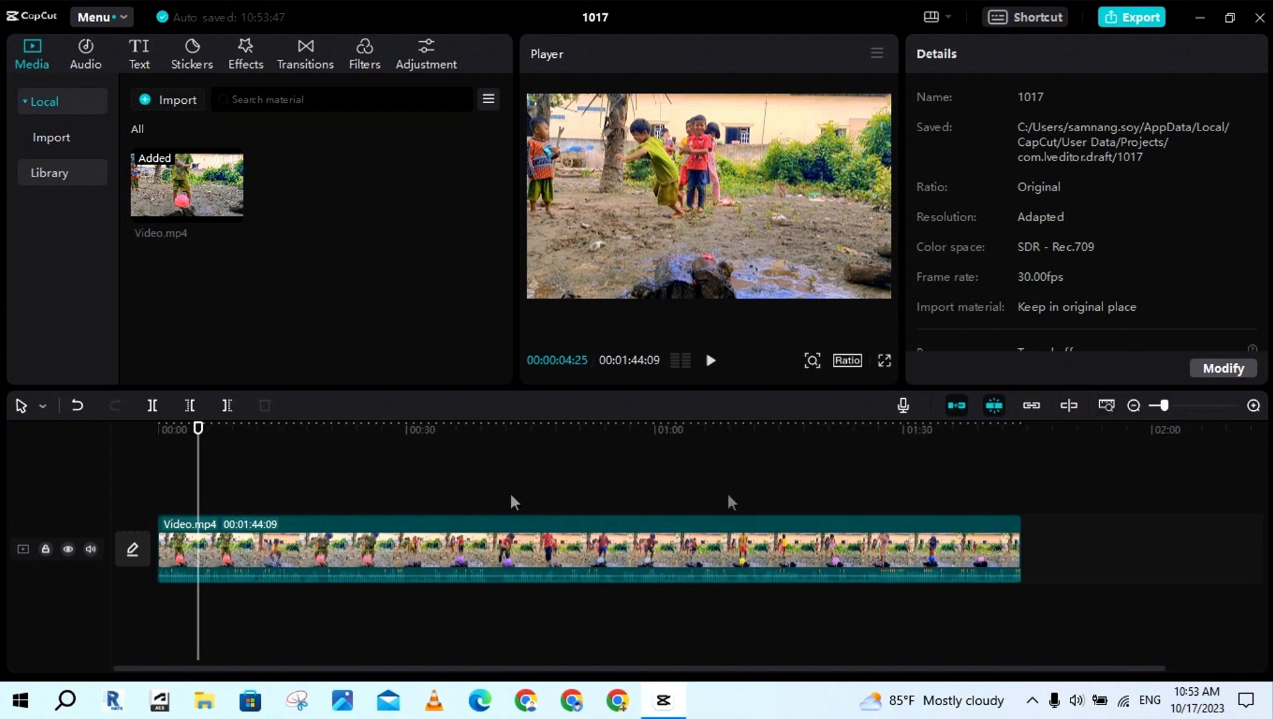
drag(197, 486, 742, 487)
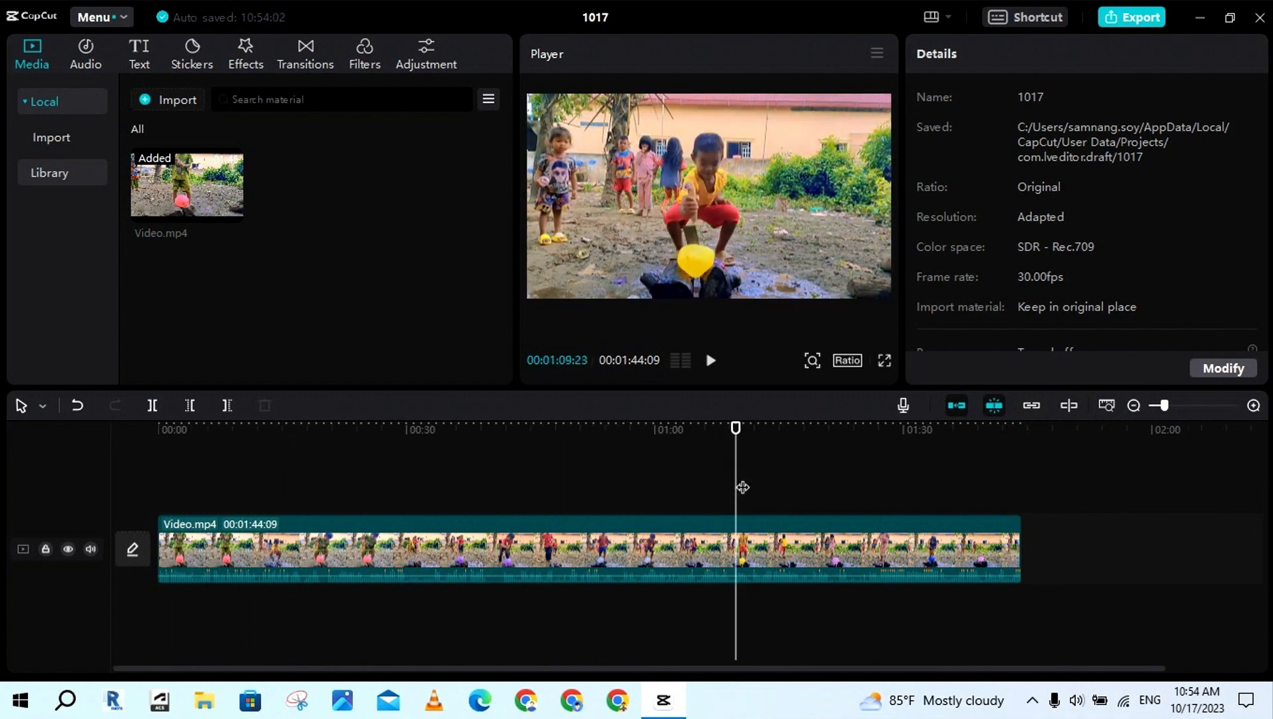
mouse_move(1163, 405)
mouse_down()
mouse_move(1173, 407)
mouse_move(1158, 410)
mouse_up()
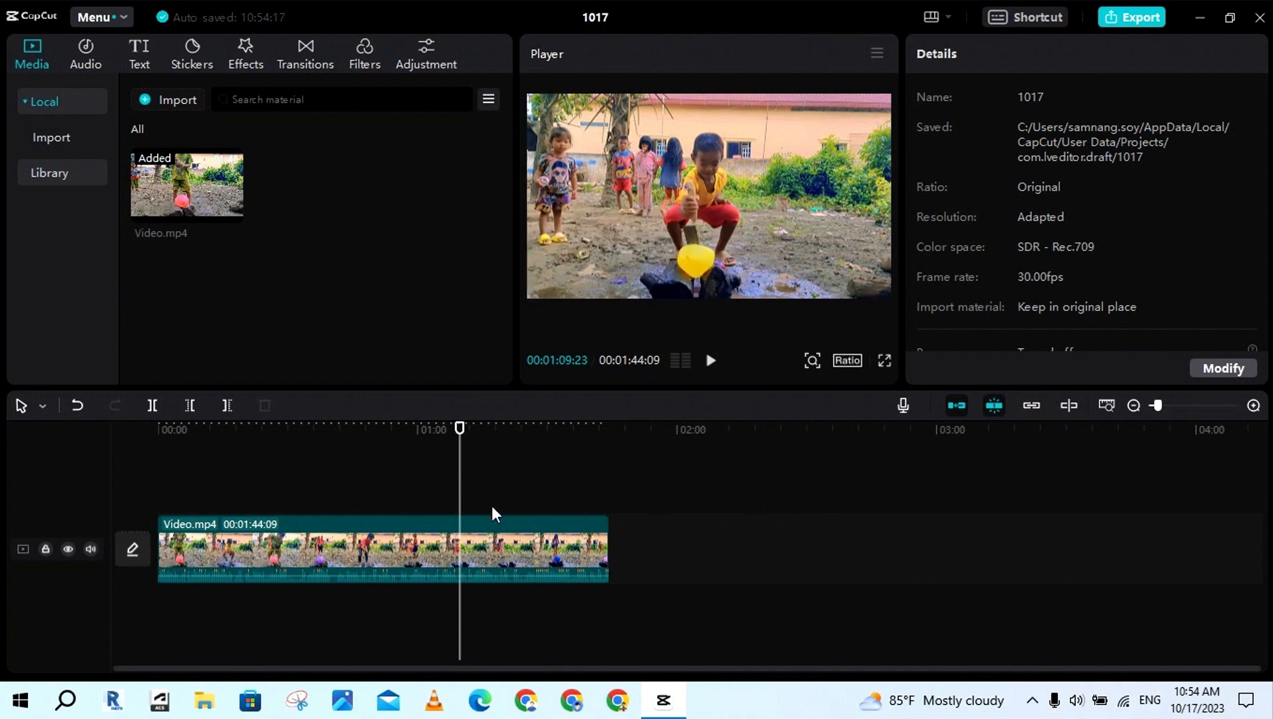
key(ctrl+equal)
key(ctrl+equal)
key(ctrl+equal)
key(ctrl+equal)
key(ctrl+equal)
key(ctrl+equal)
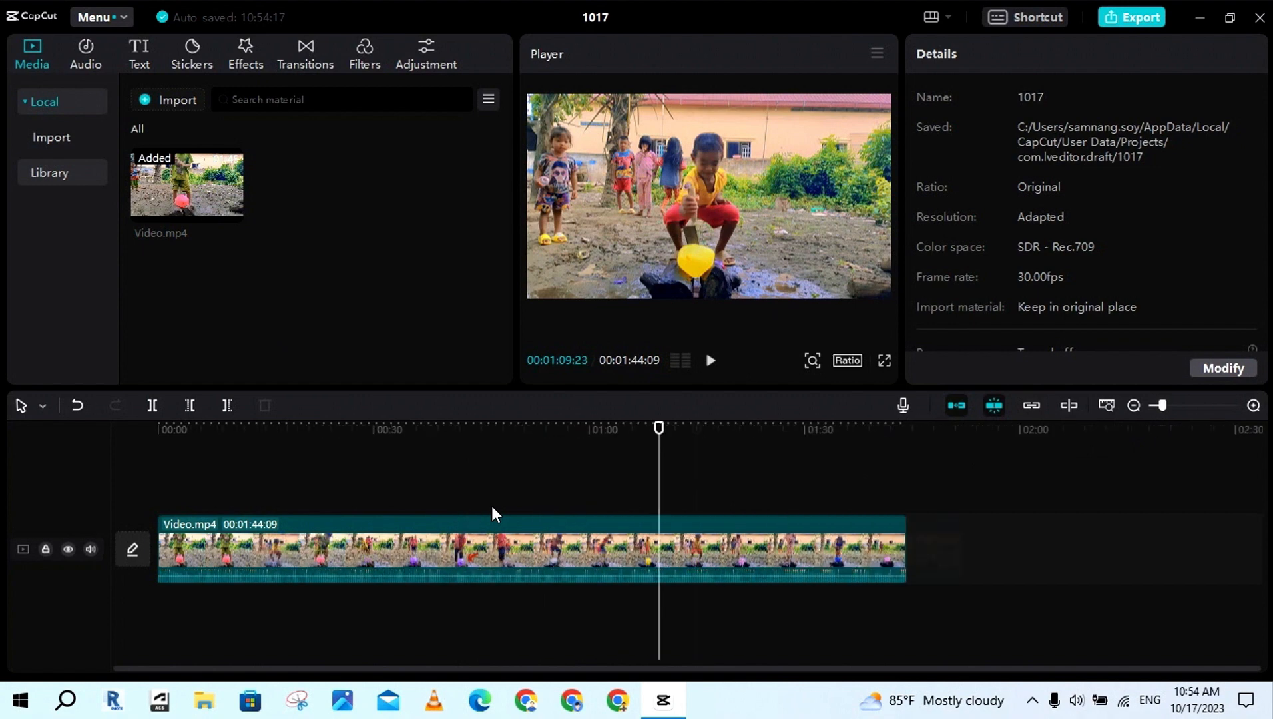
key(ctrl+equal)
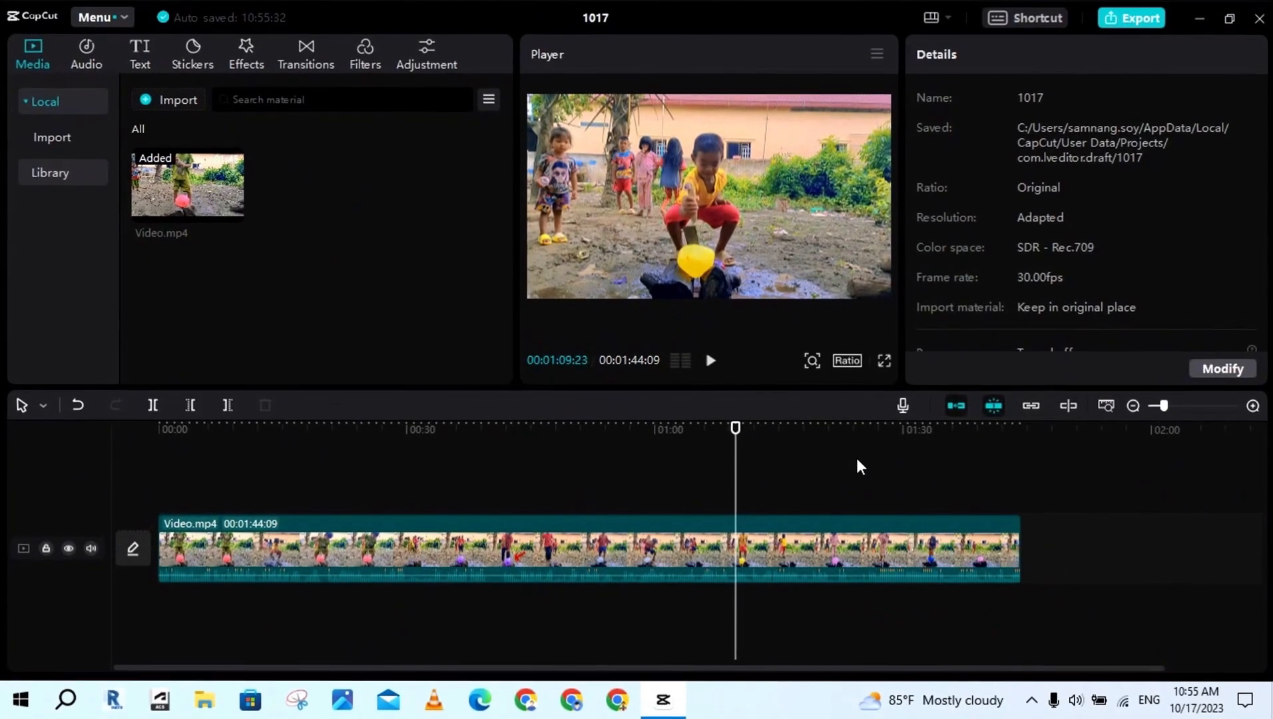
Delete the part of the clip after 00:01:15:19, undo the deletion and repeat it
click(815, 525)
drag(962, 594, 1044, 623)
click(784, 495)
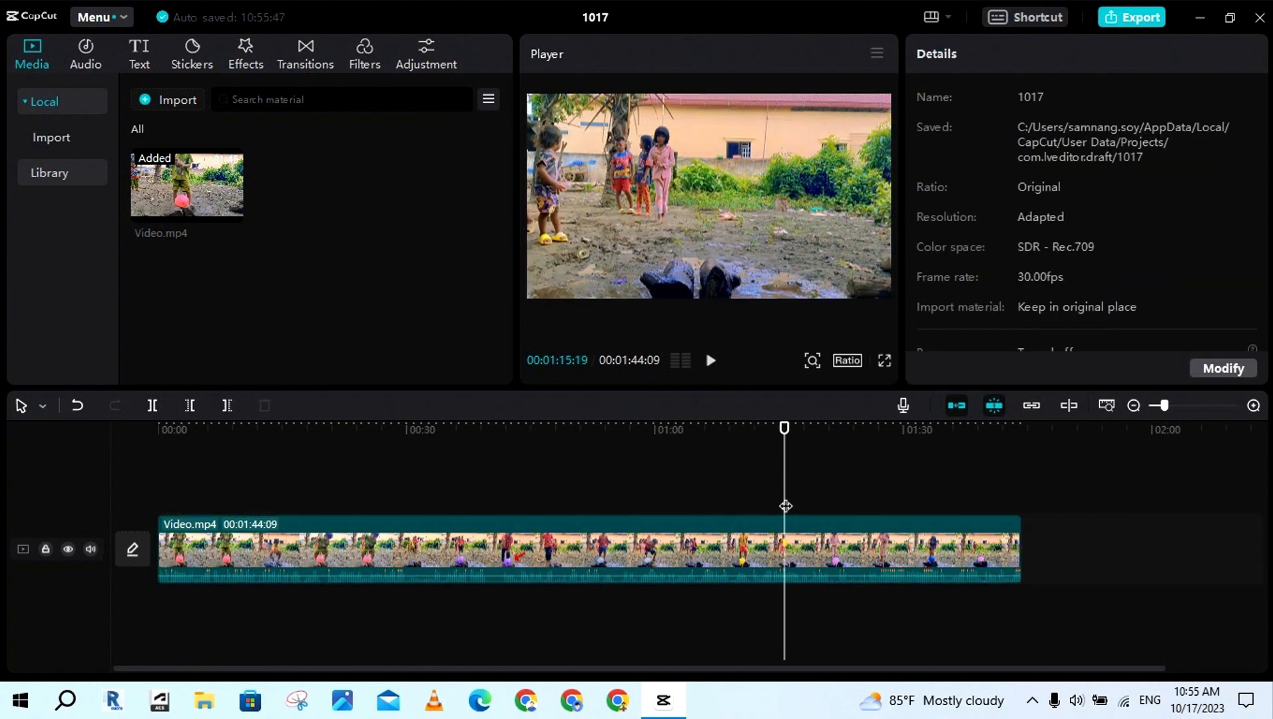
click(794, 555)
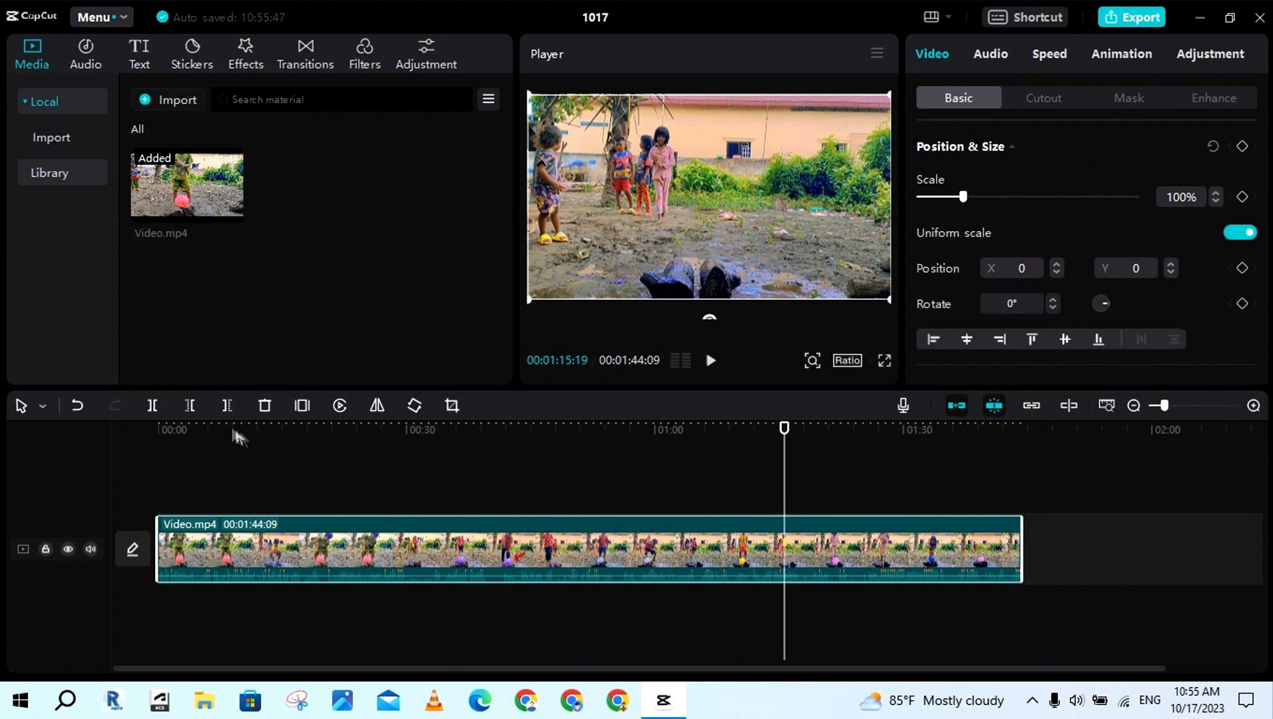
click(226, 407)
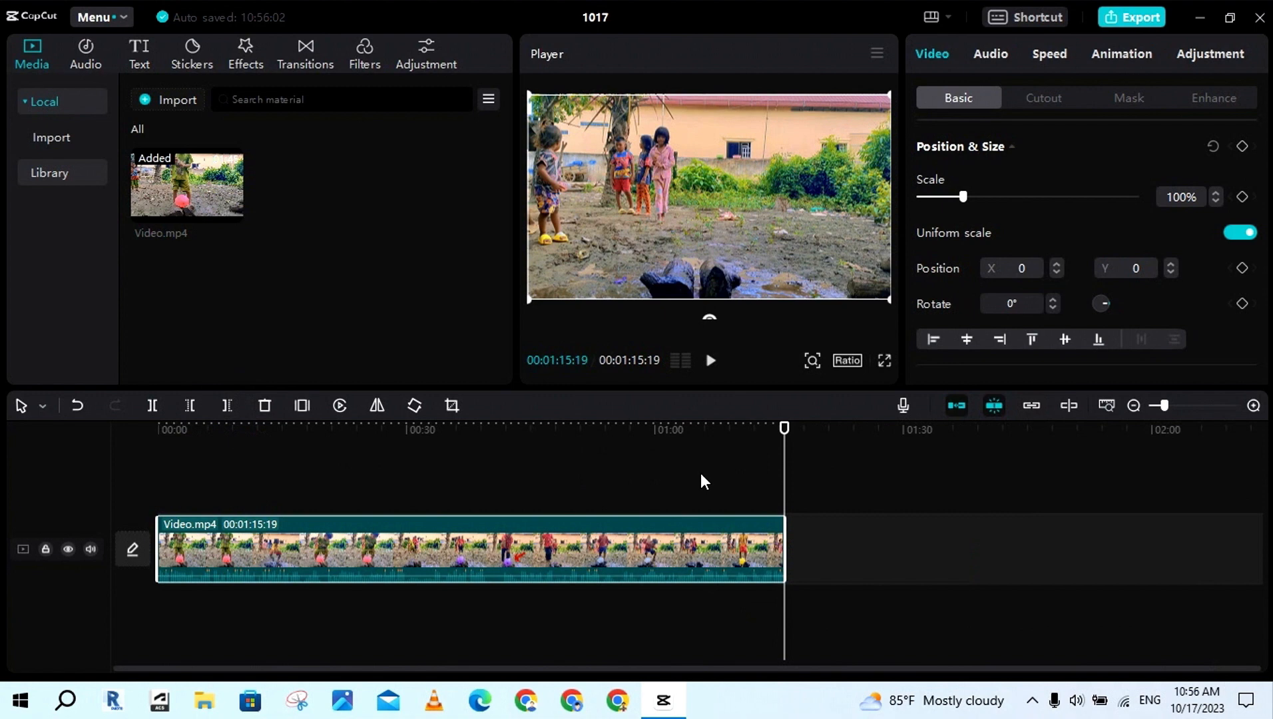
key(ctrl+z)
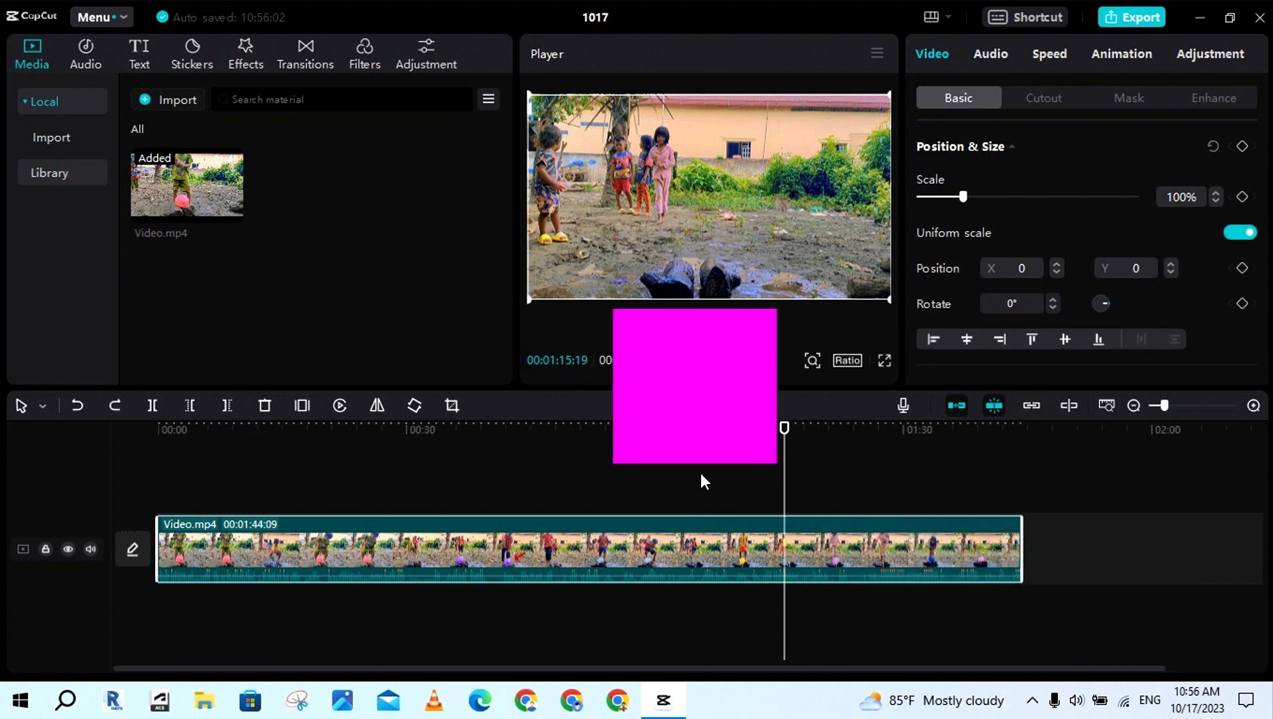
key(w)
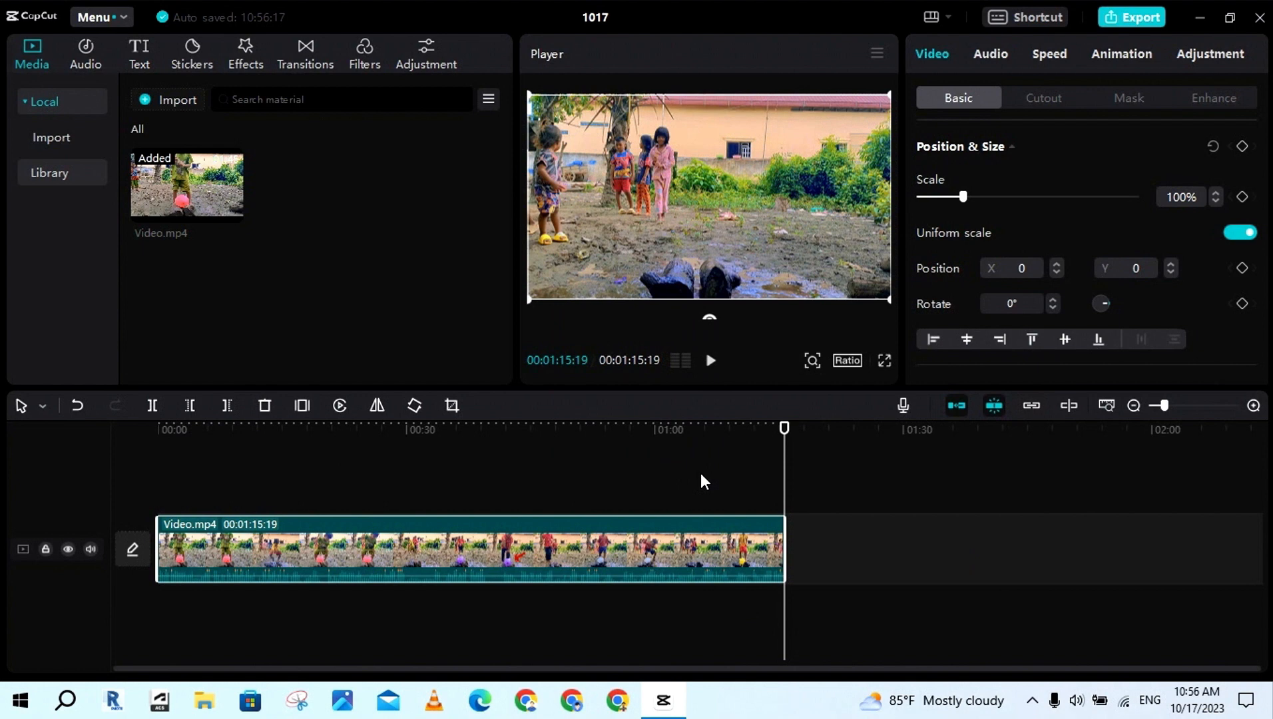
Delete the part of the clip before 00:00:16:15
click(295, 485)
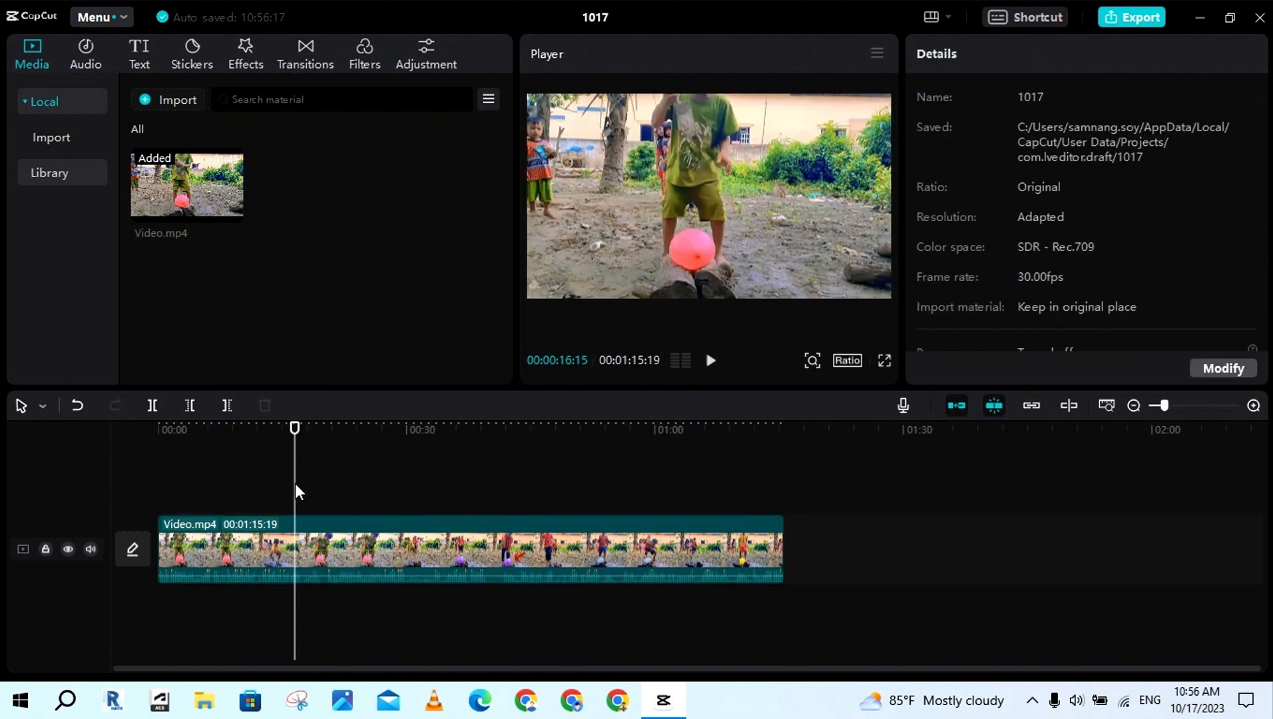
click(185, 520)
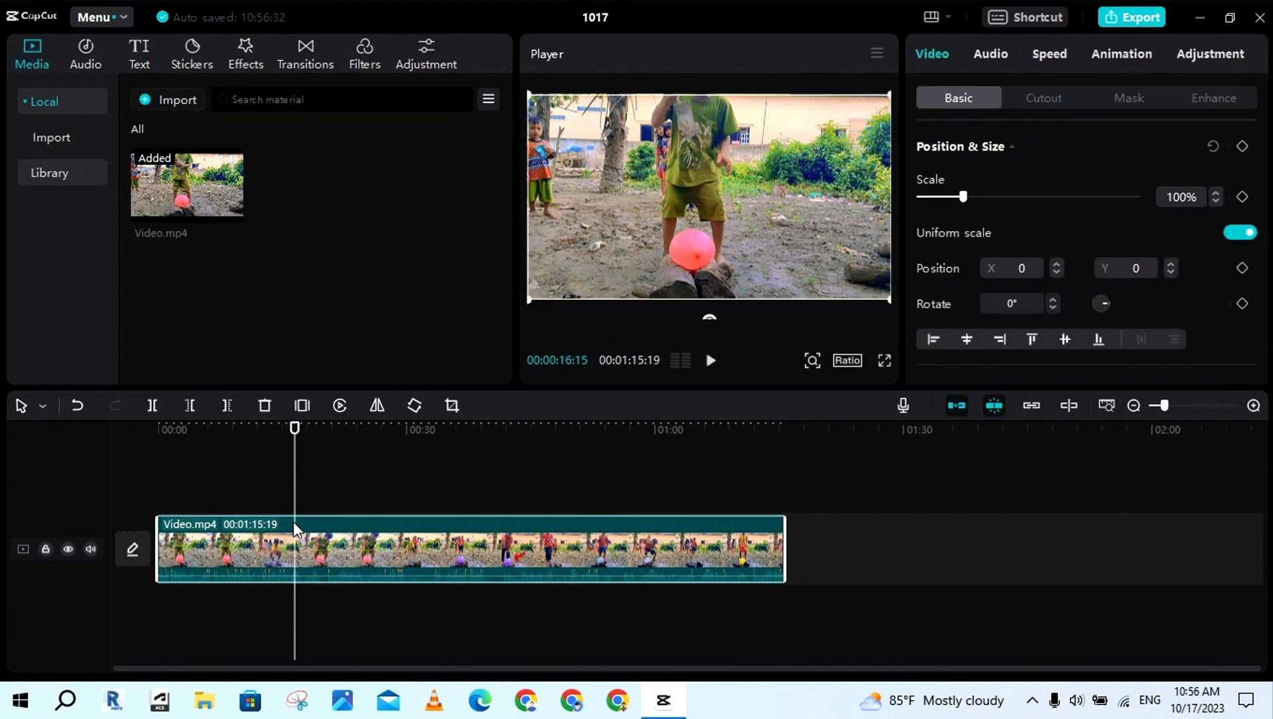
click(190, 405)
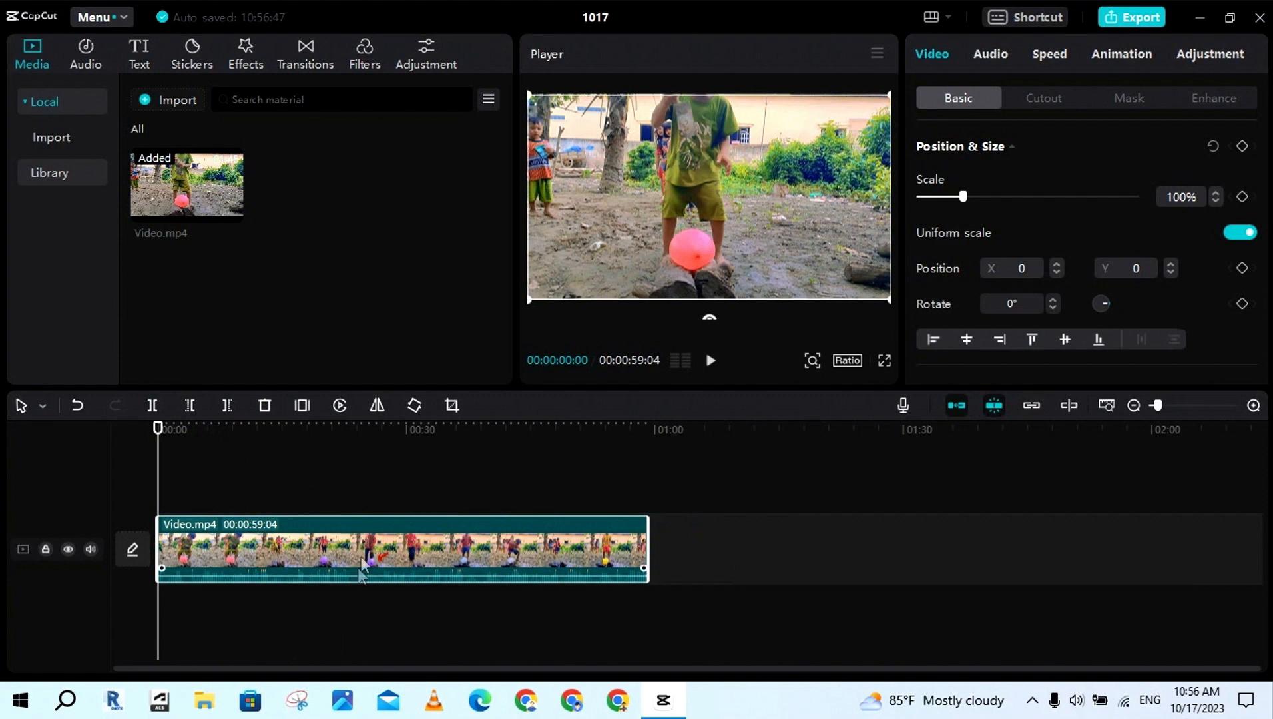
Split the clip at 00:00:25:10
click(370, 504)
click(368, 553)
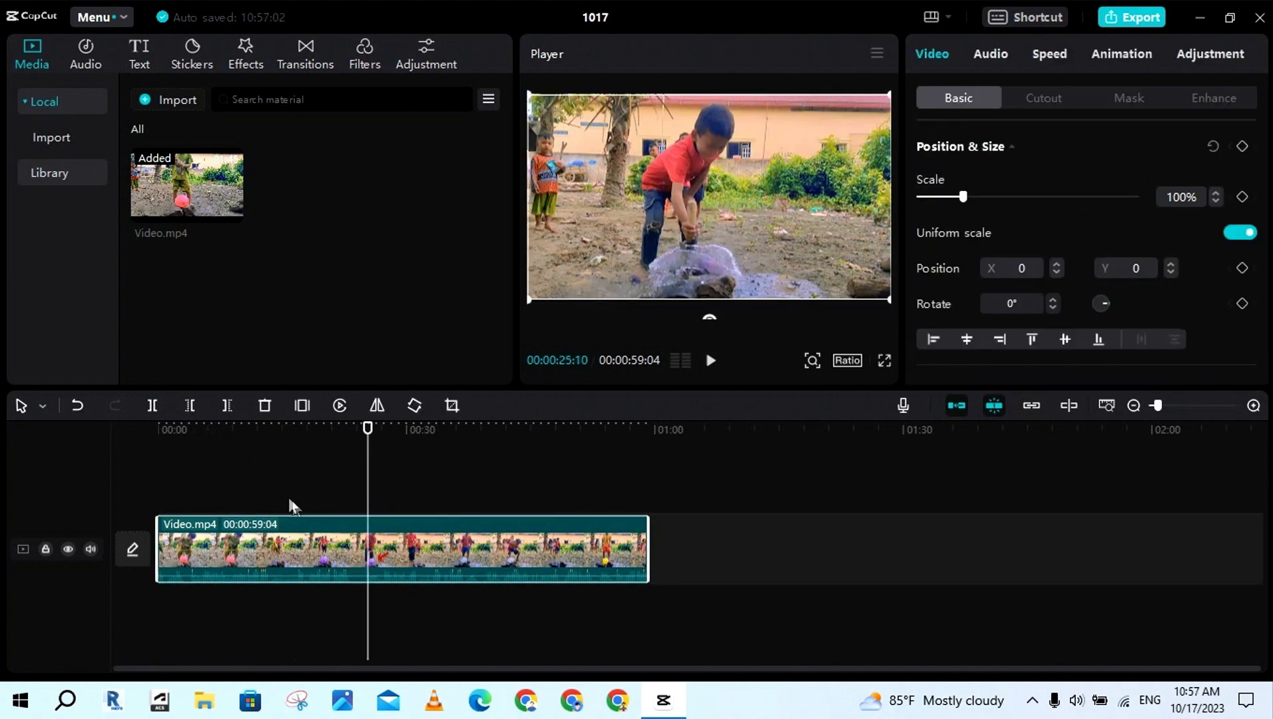
click(153, 405)
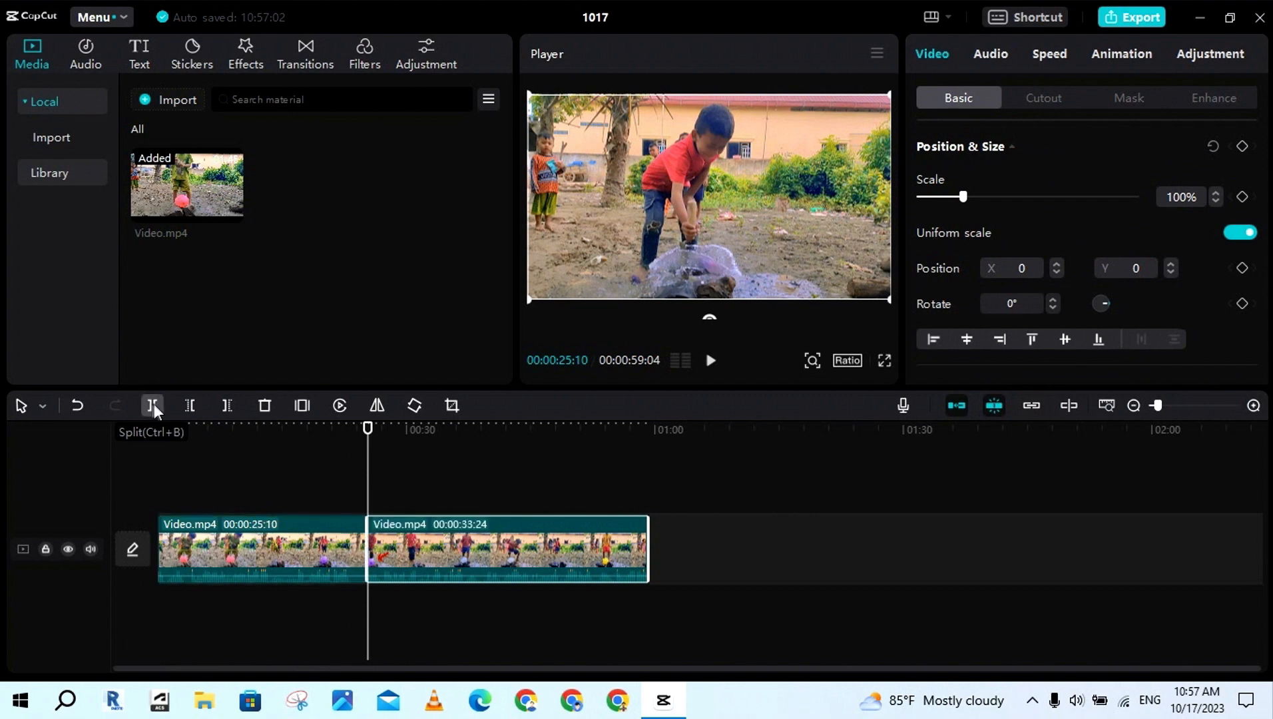
Toggle auto snapping and the main track magnet, and try shifting the second clip further along the timeline
click(993, 405)
click(956, 406)
drag(503, 525, 592, 526)
click(314, 493)
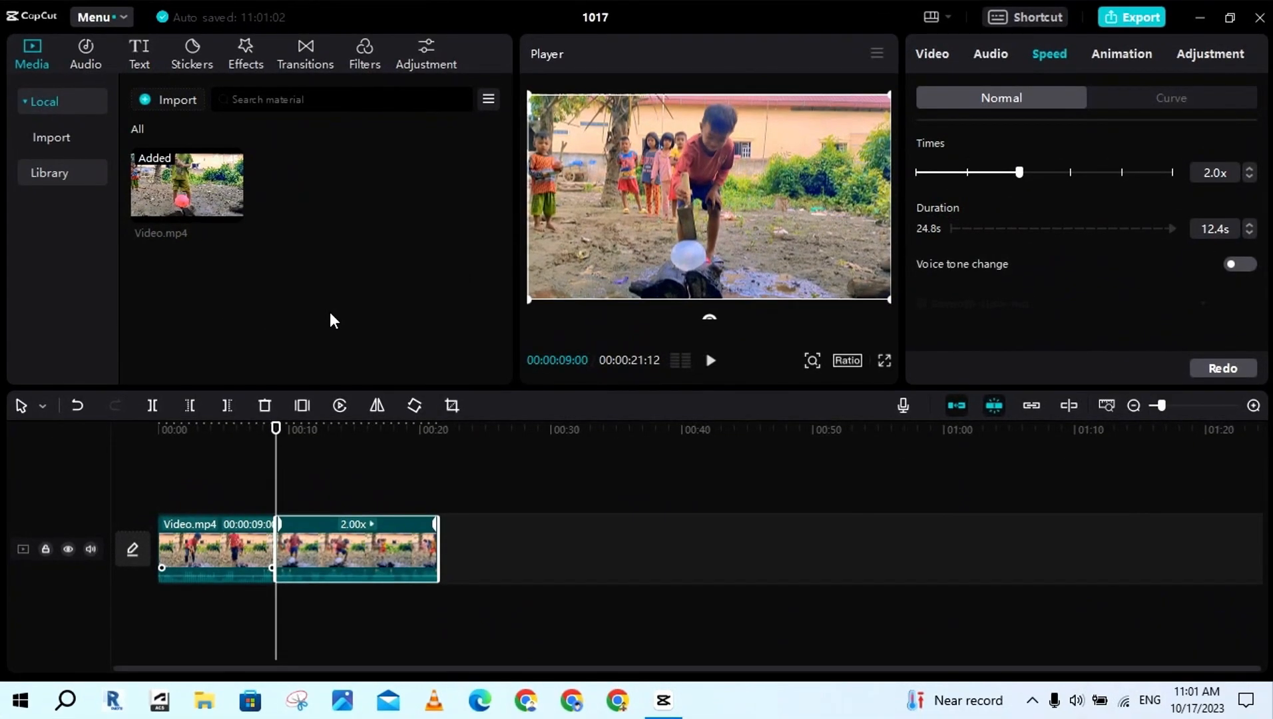
Play part of the sped-up second clip, pause it and undo its speed change
click(709, 360)
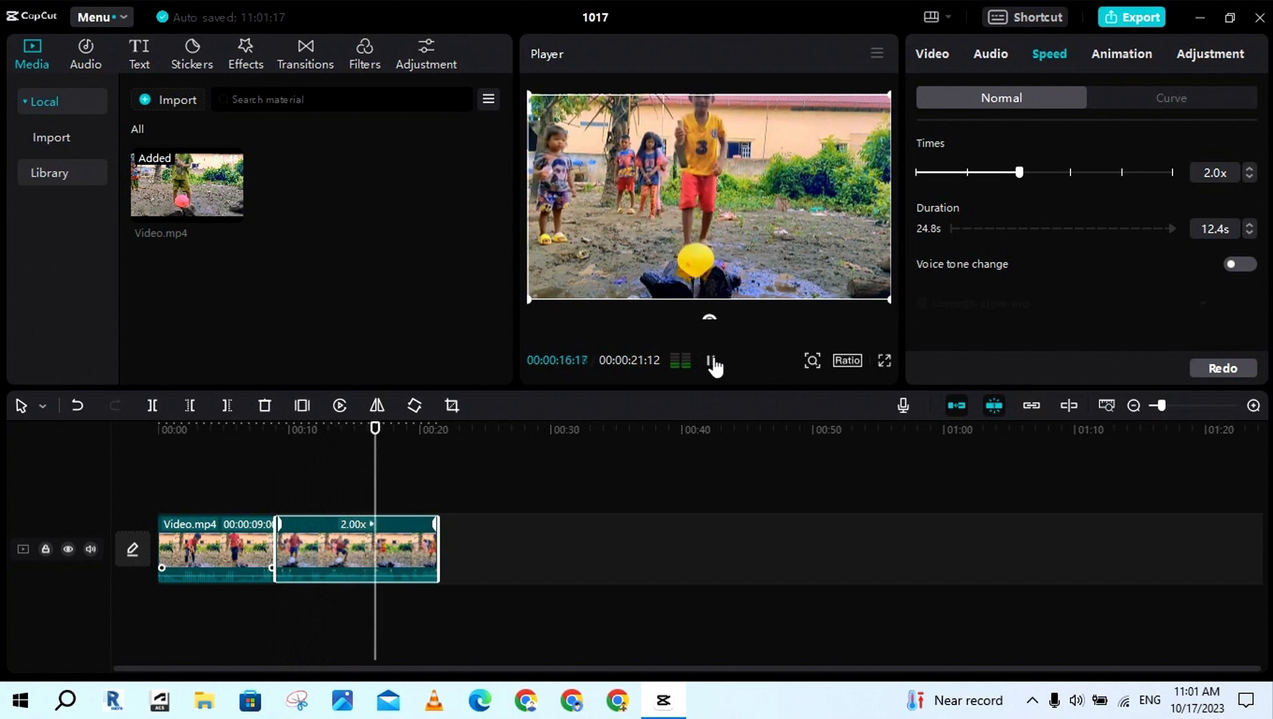
click(711, 361)
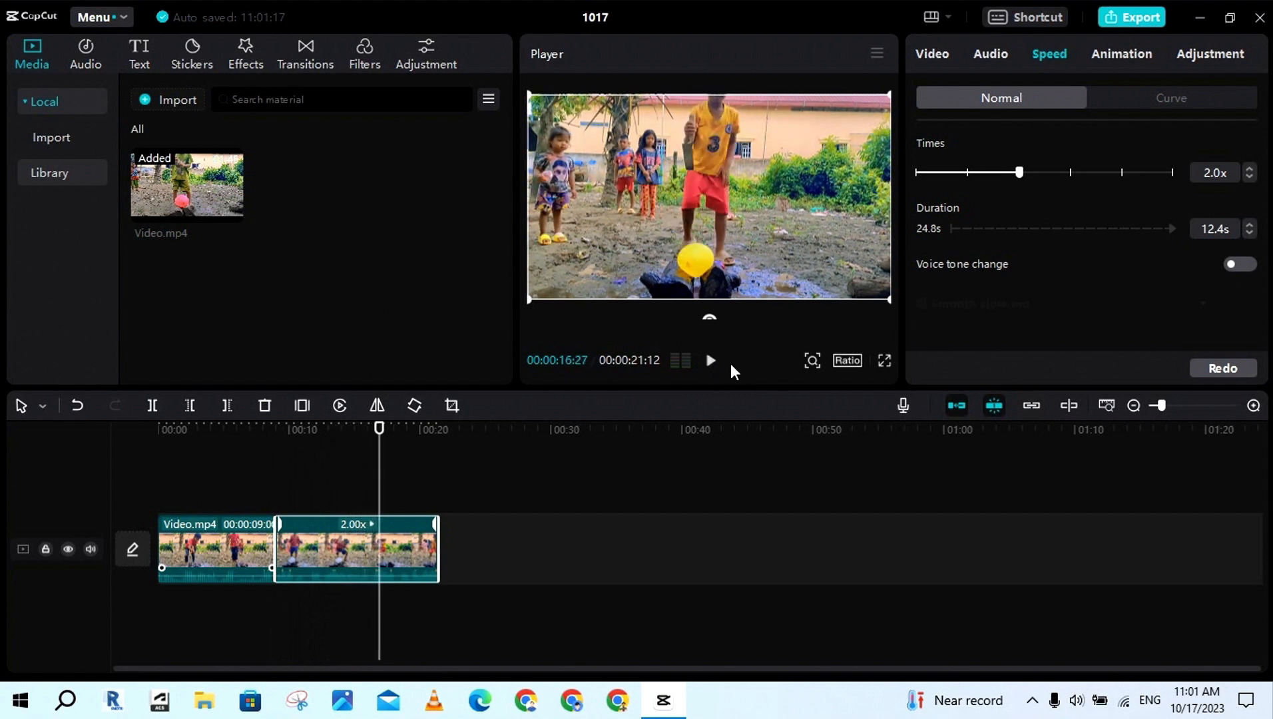
key(ctrl+z)
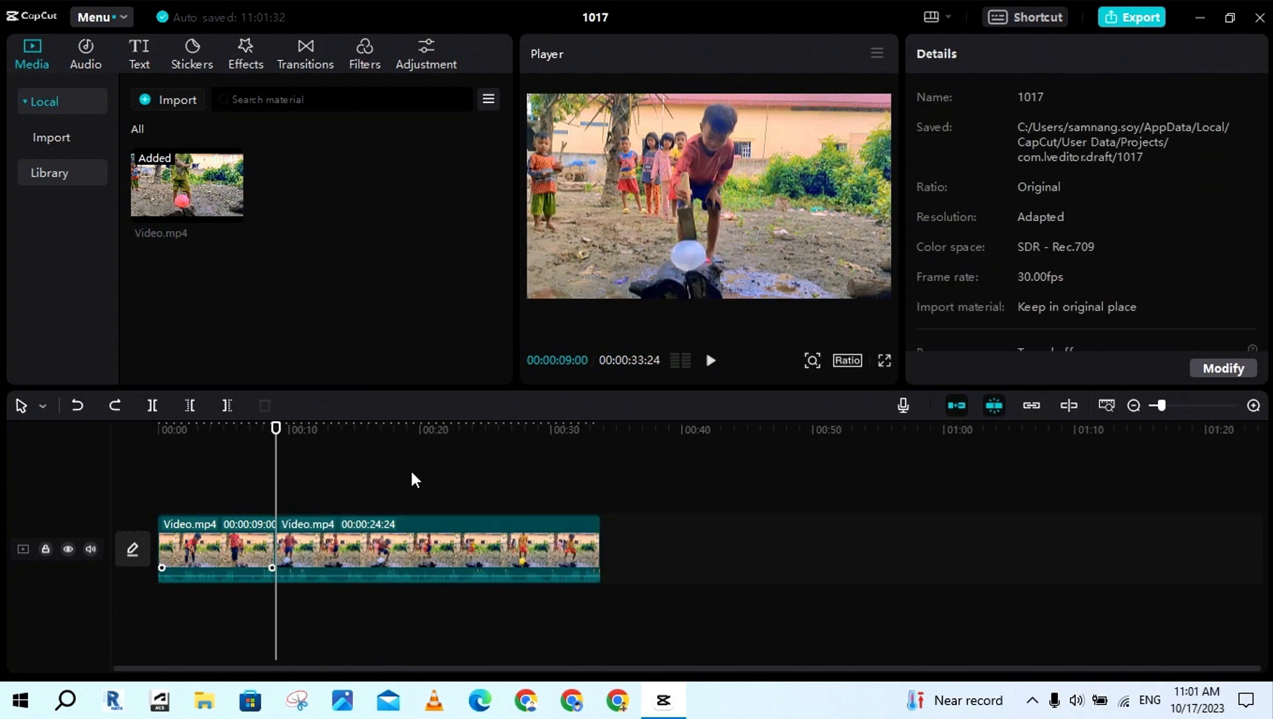
Set the playback speed of the second clip to 2.0x
click(326, 553)
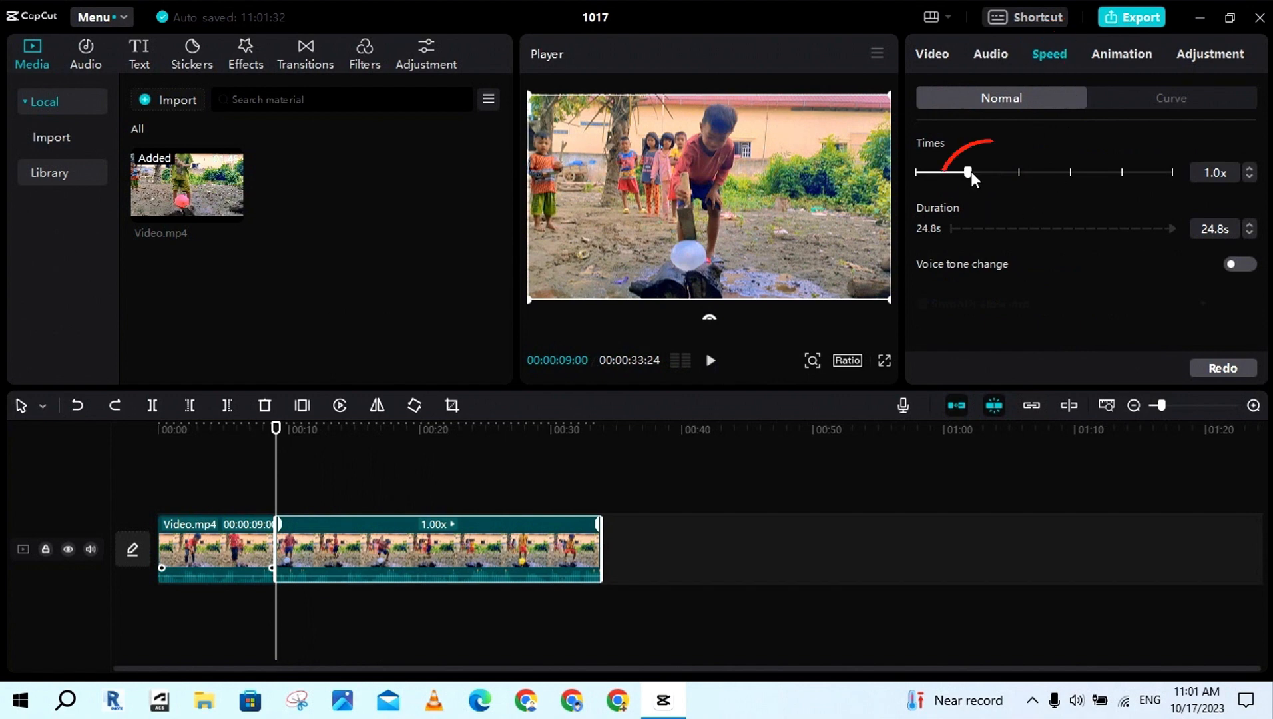
drag(969, 174, 1021, 172)
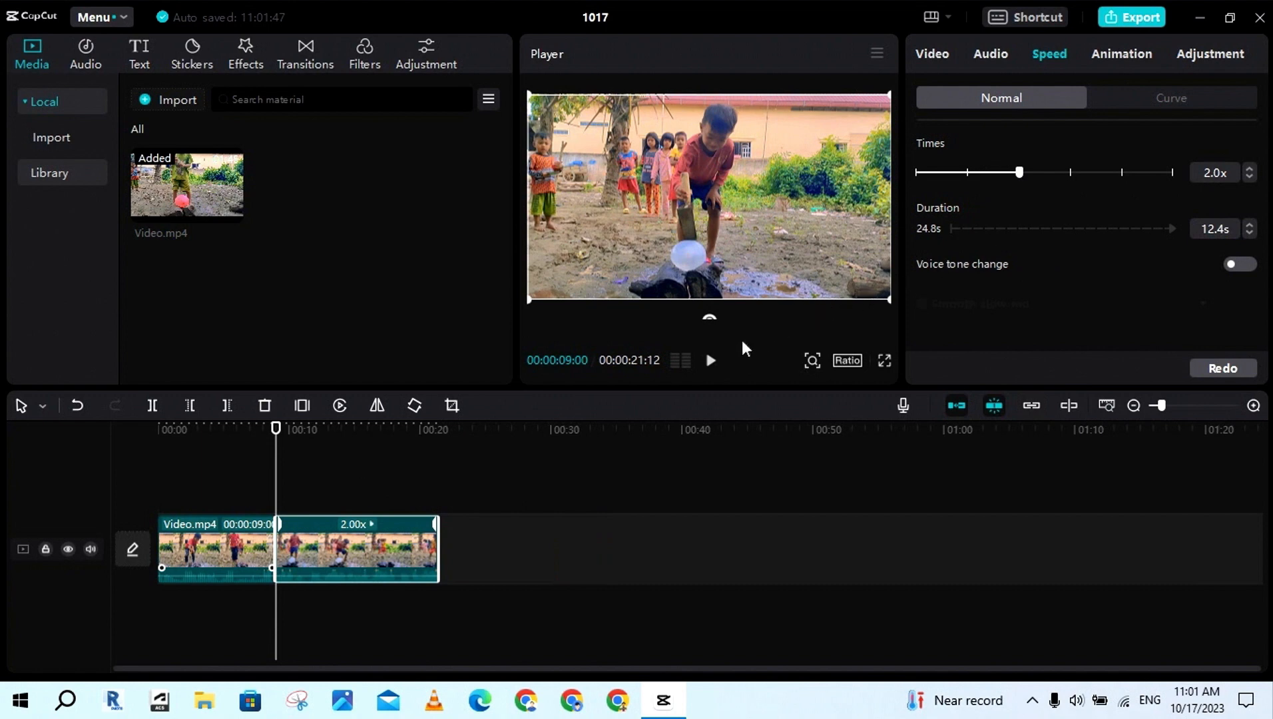
Play part of the 2.0x second clip, and preview the reversed clip from its start
click(710, 361)
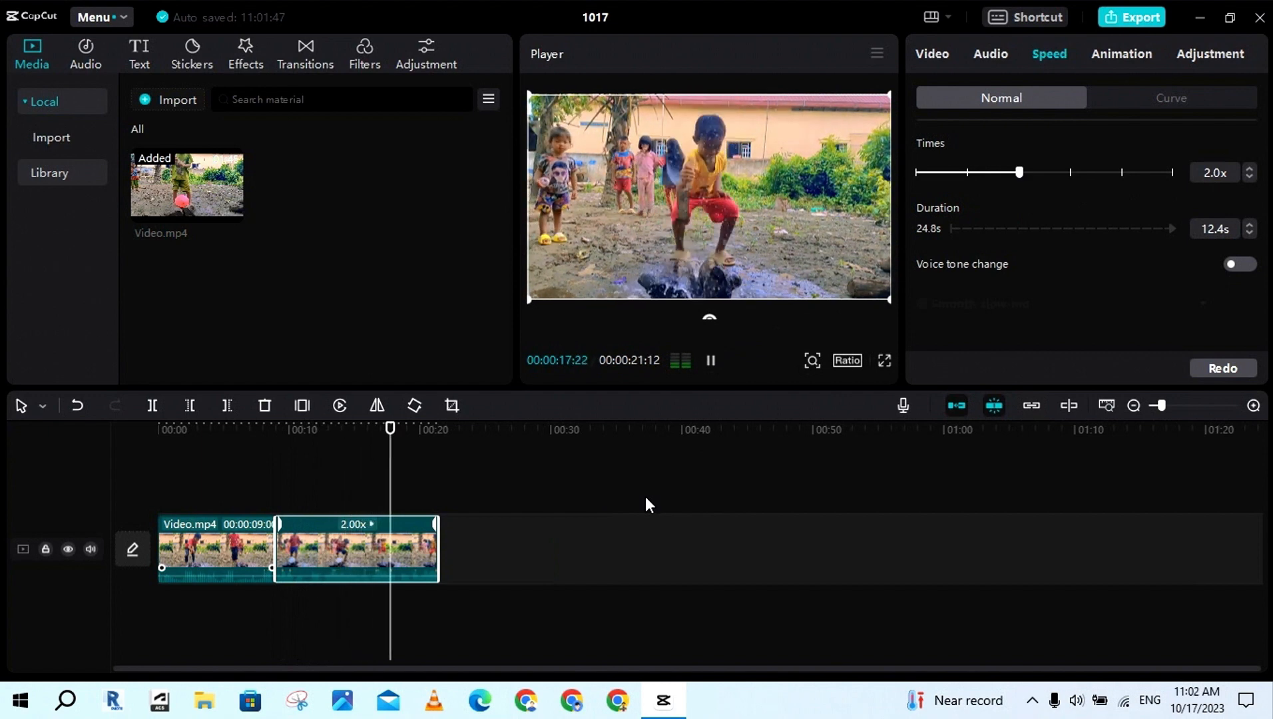
key(space)
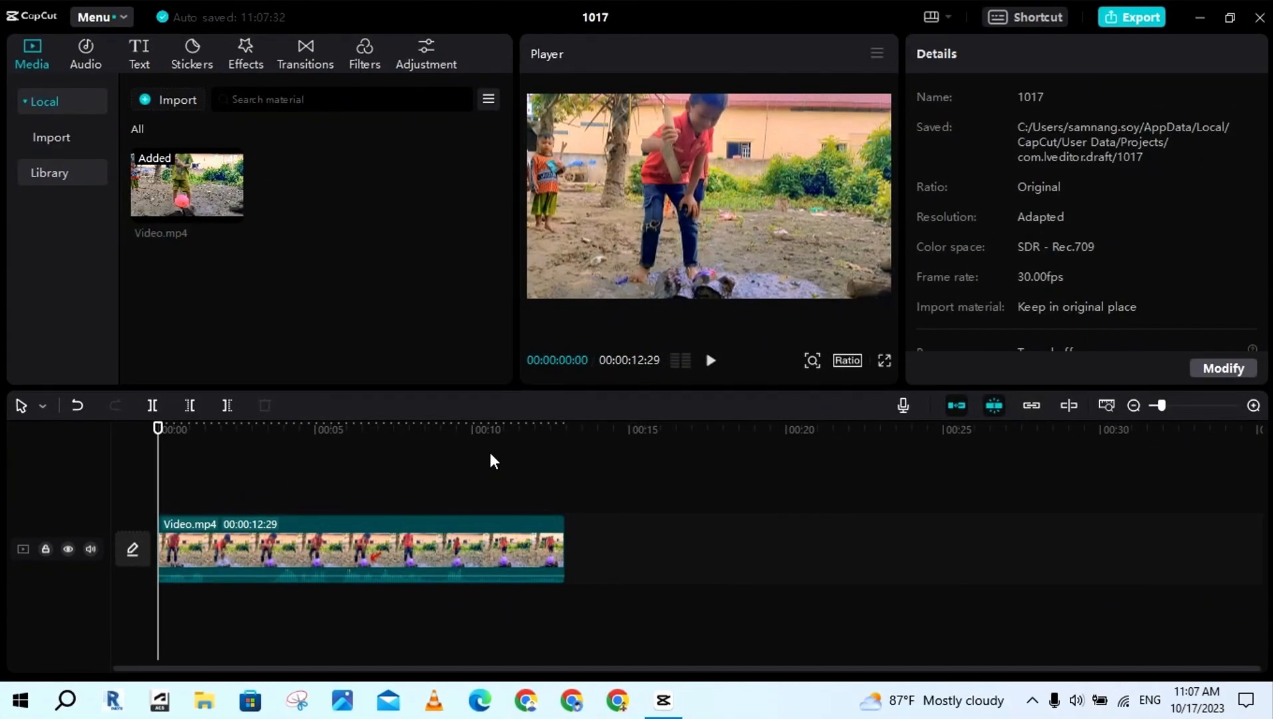
click(711, 360)
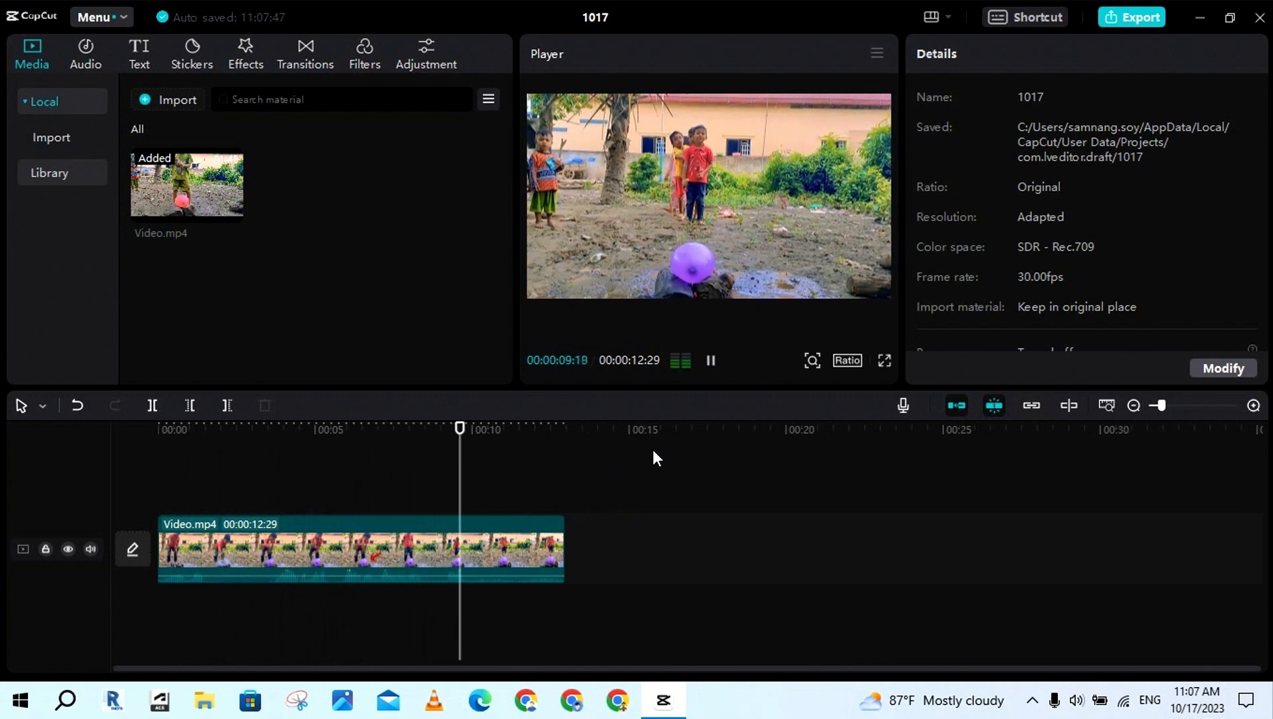
key(space)
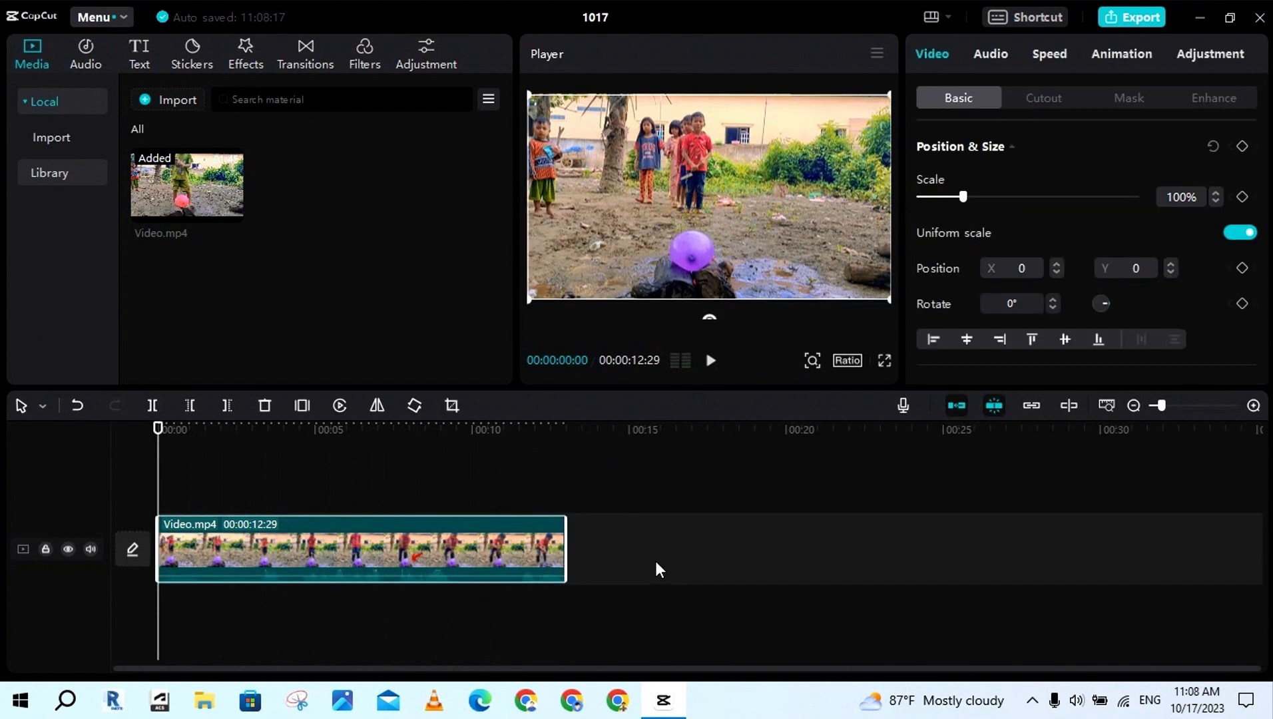
Play part of the unreversed clip and return the playhead to 00:00:00:00
click(712, 363)
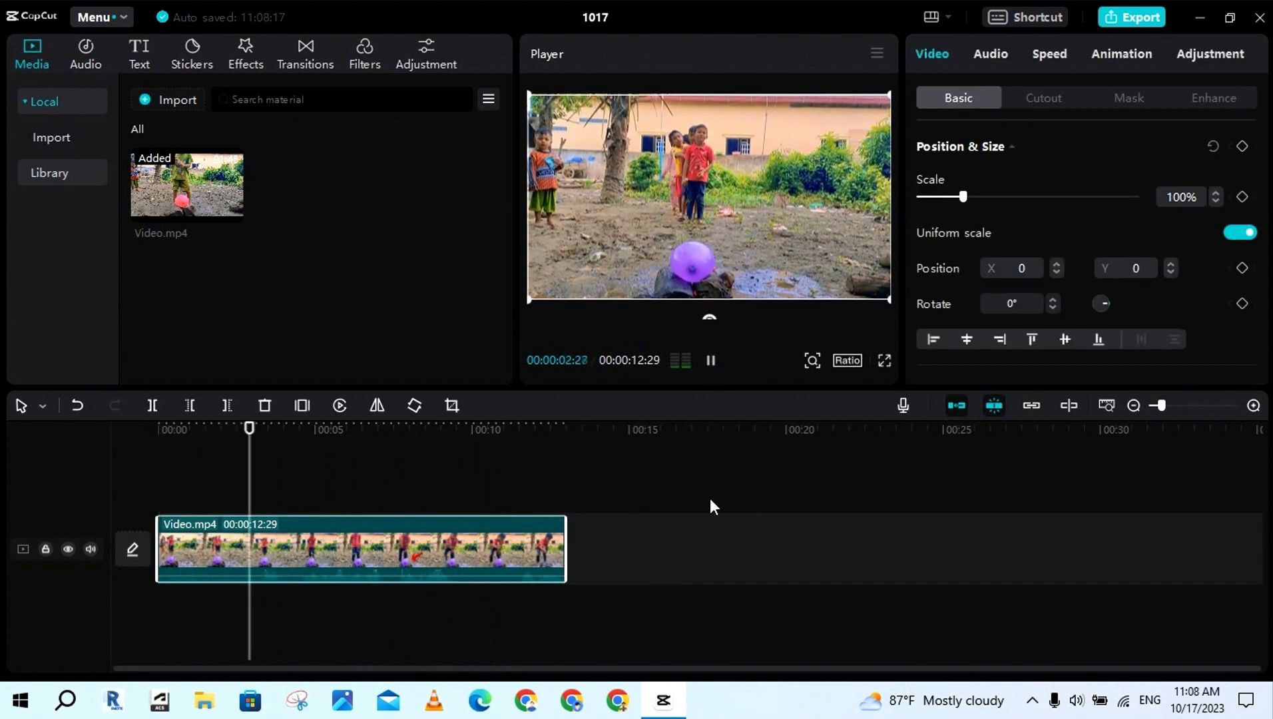
key(space)
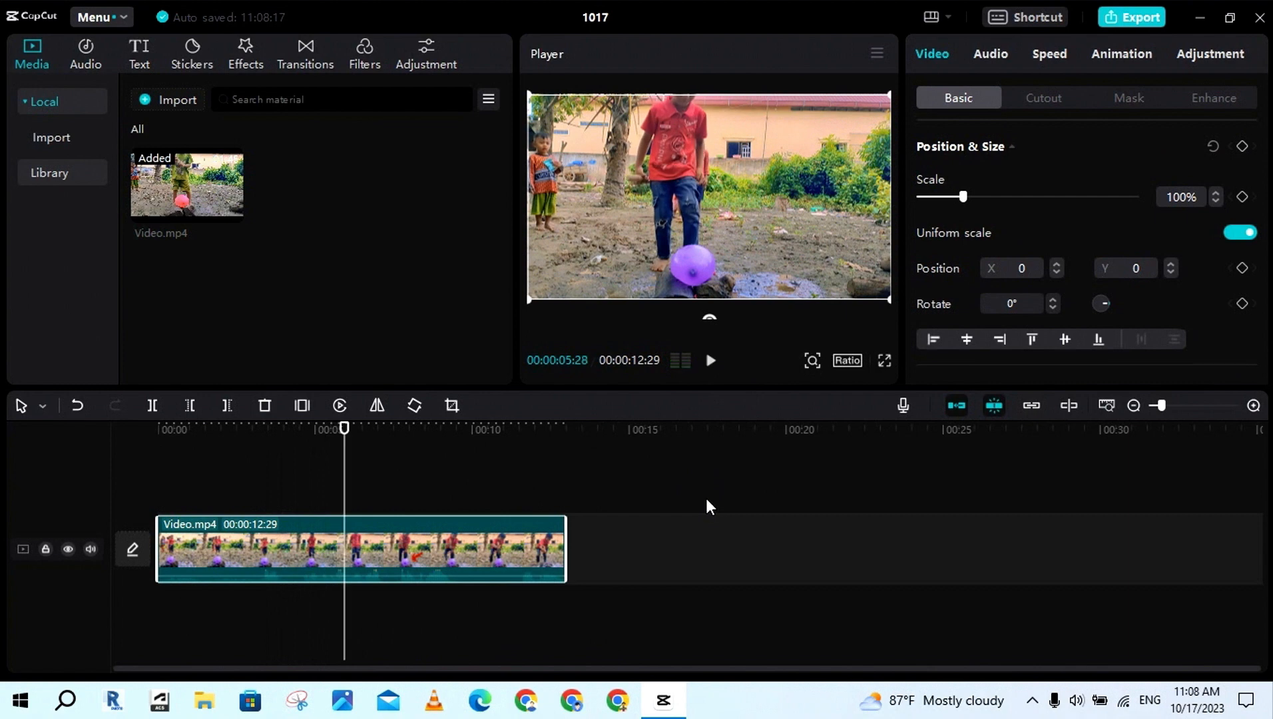
drag(346, 480, 151, 499)
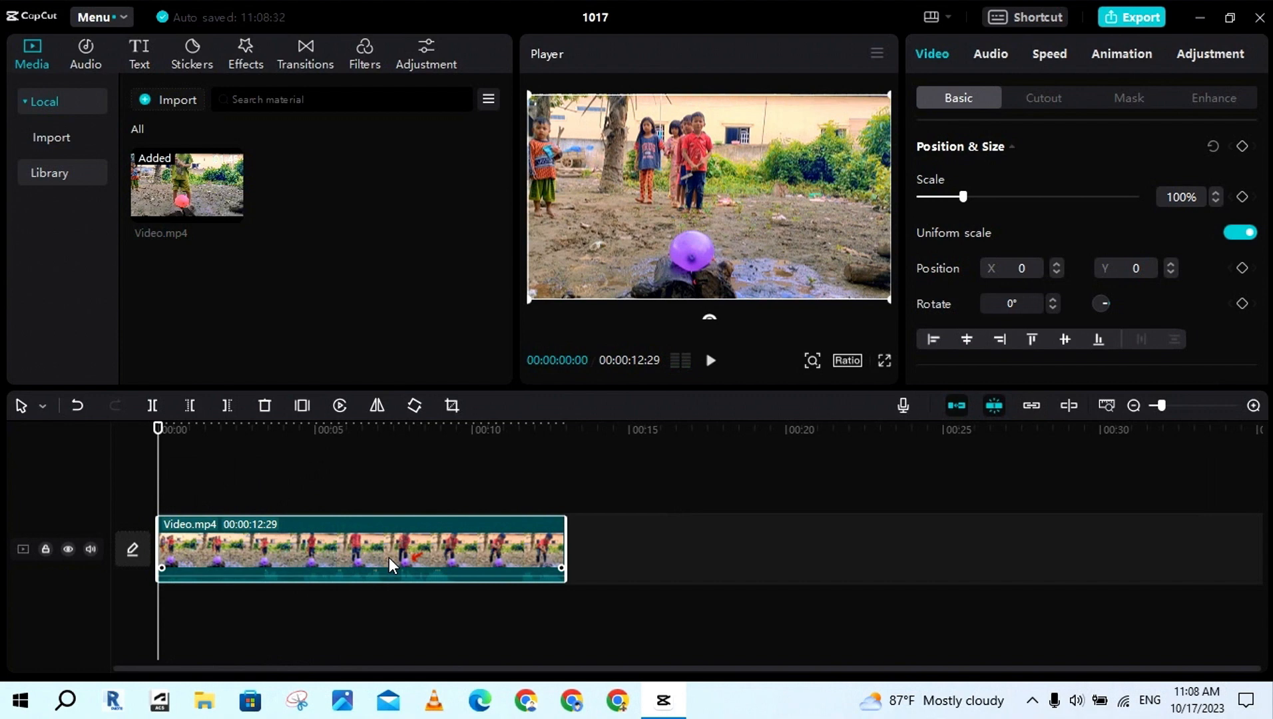
Reverse the Video.mp4 clip and play part of the result
click(340, 405)
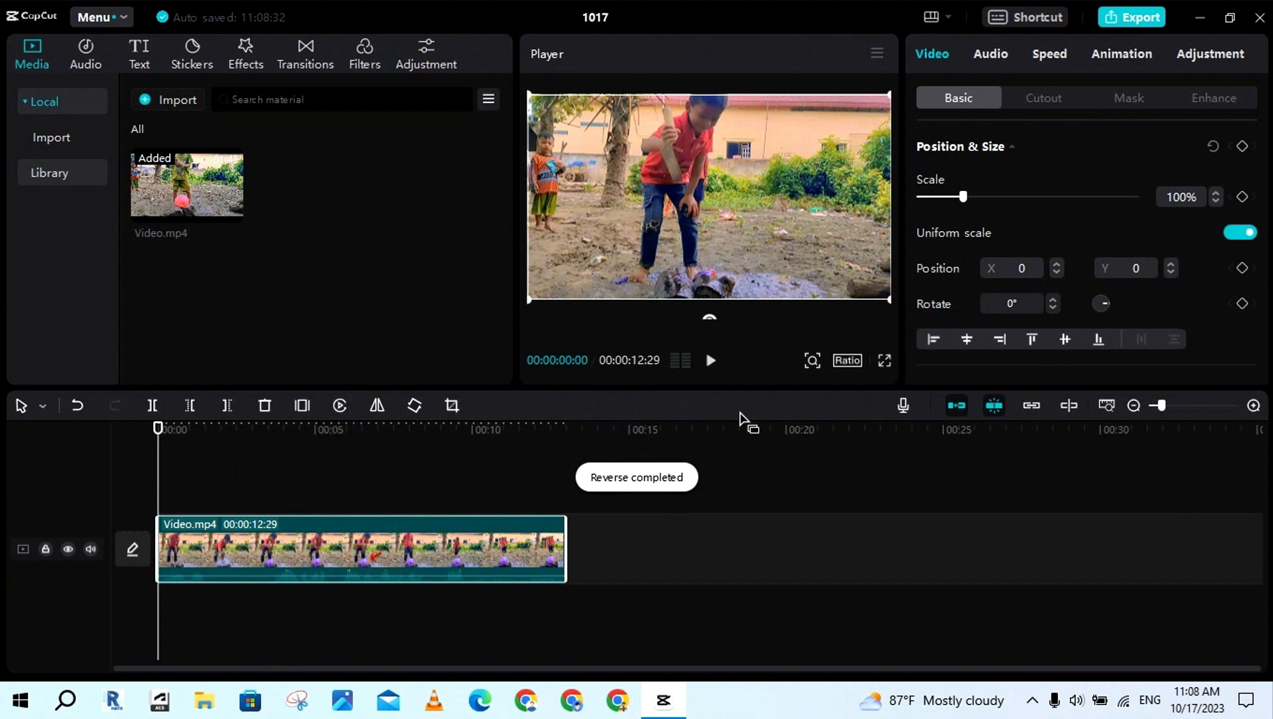
click(712, 361)
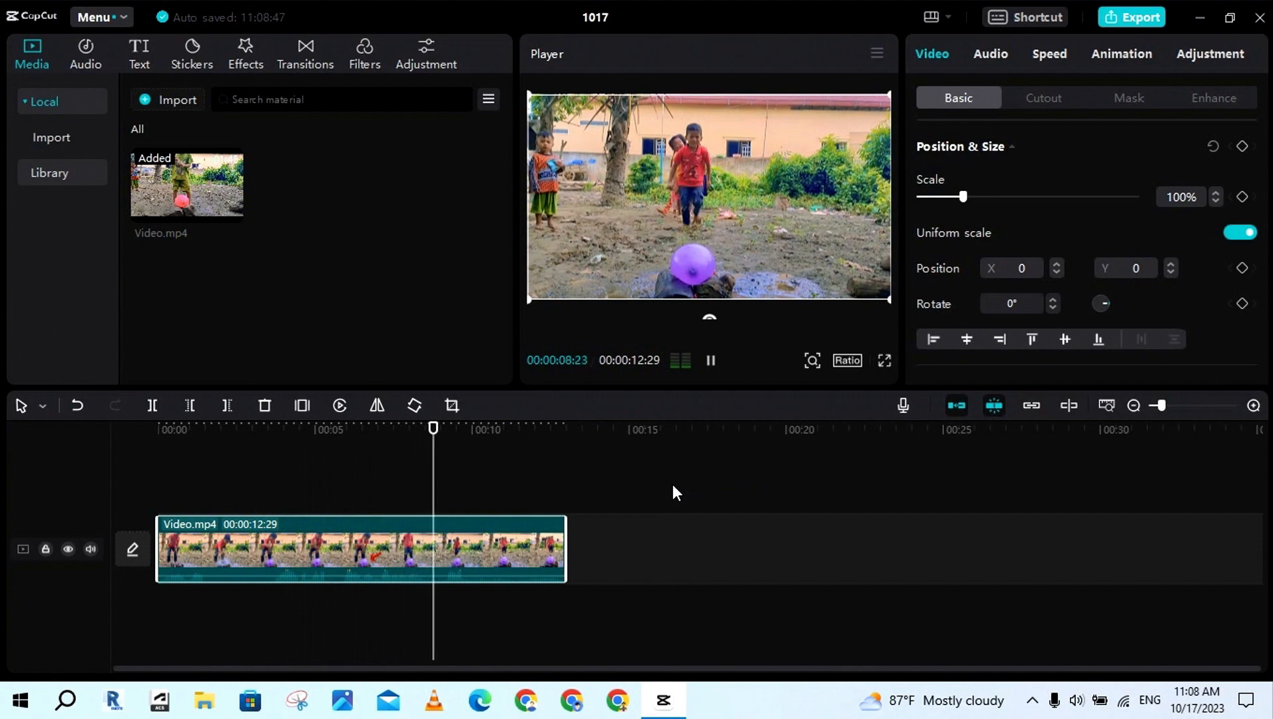
key(space)
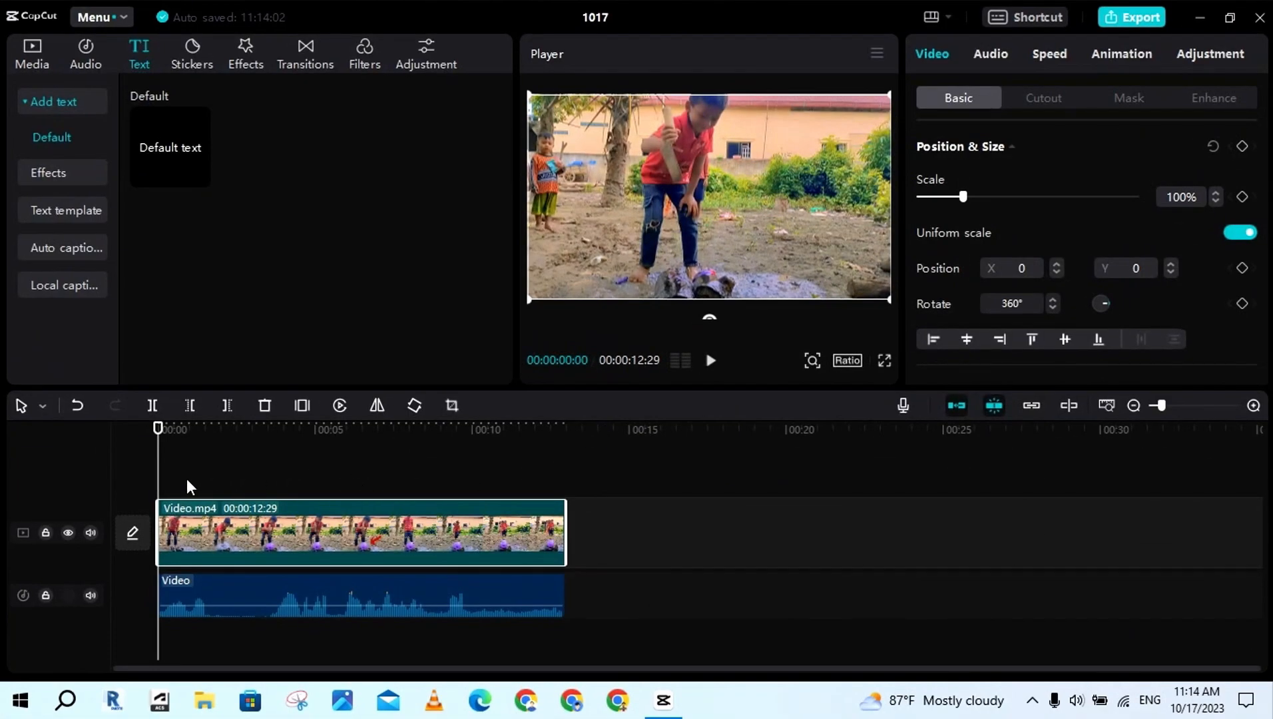
Deselect the clip and play part of the video with its separate audio track
click(186, 478)
key(space)
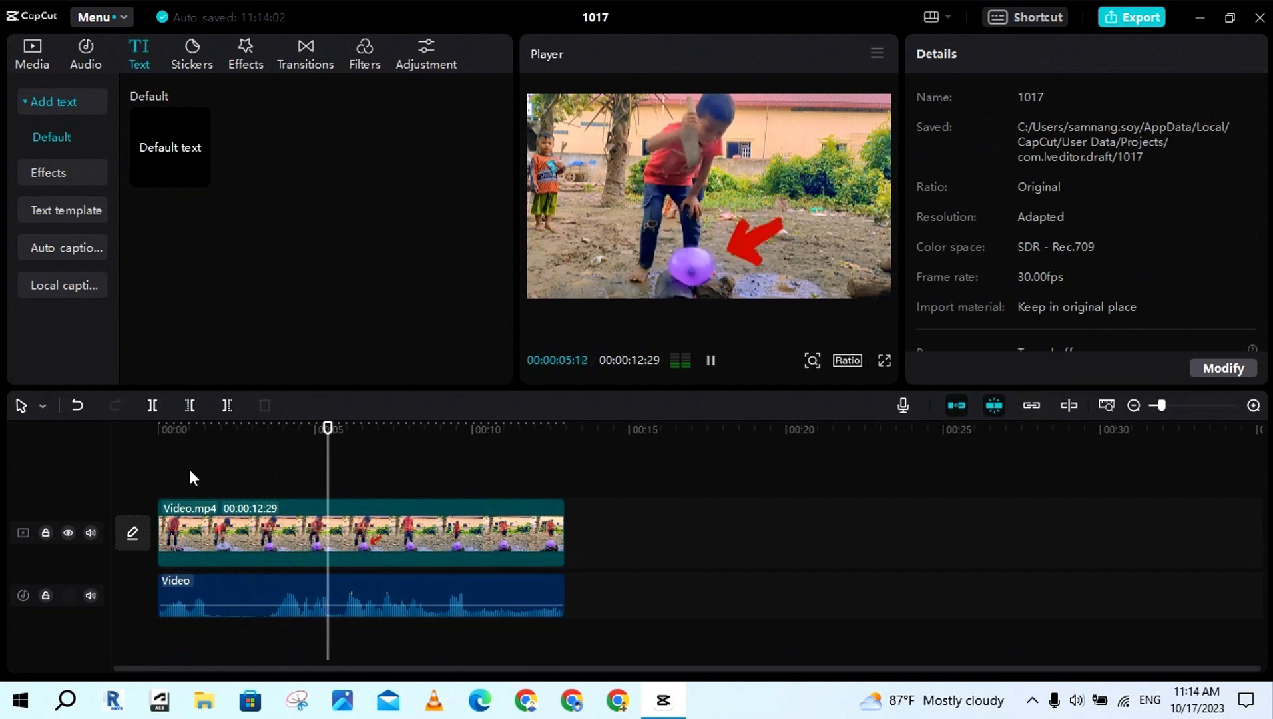
key(space)
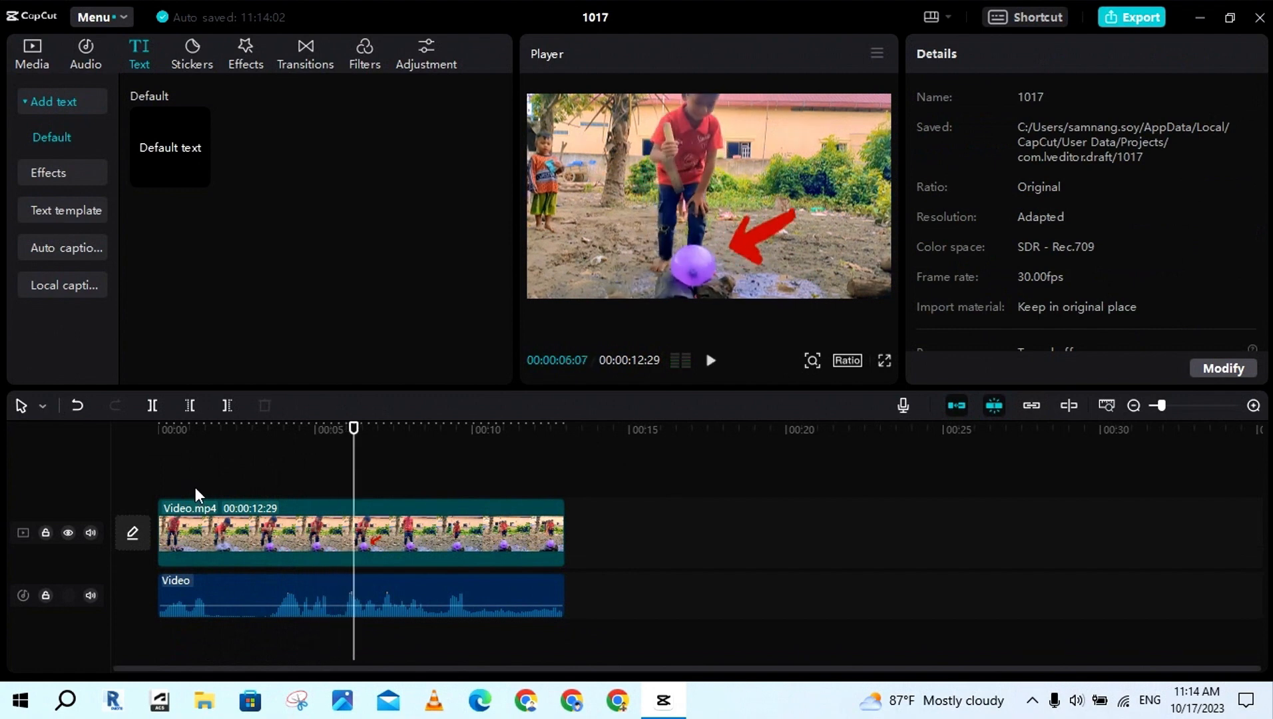
Undo the audio extraction and extract the audio from the Video.mp4 clip again
key(ctrl+z)
click(368, 562)
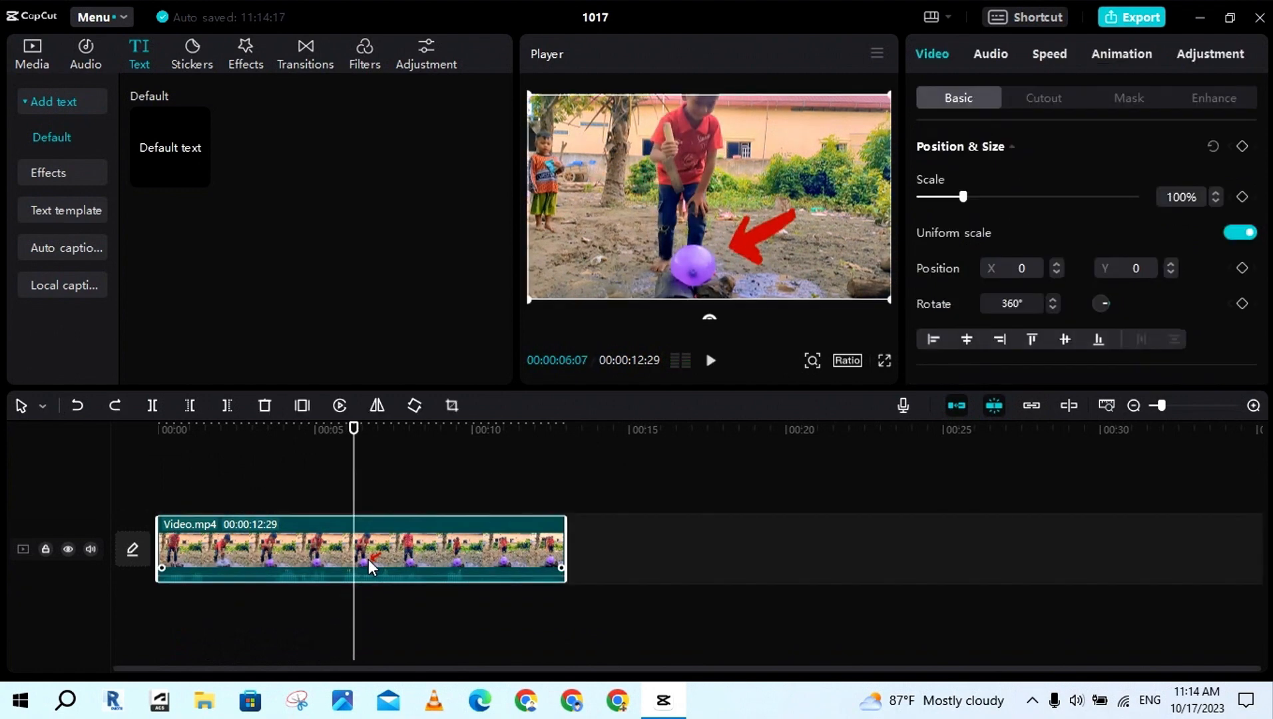
right_click(369, 560)
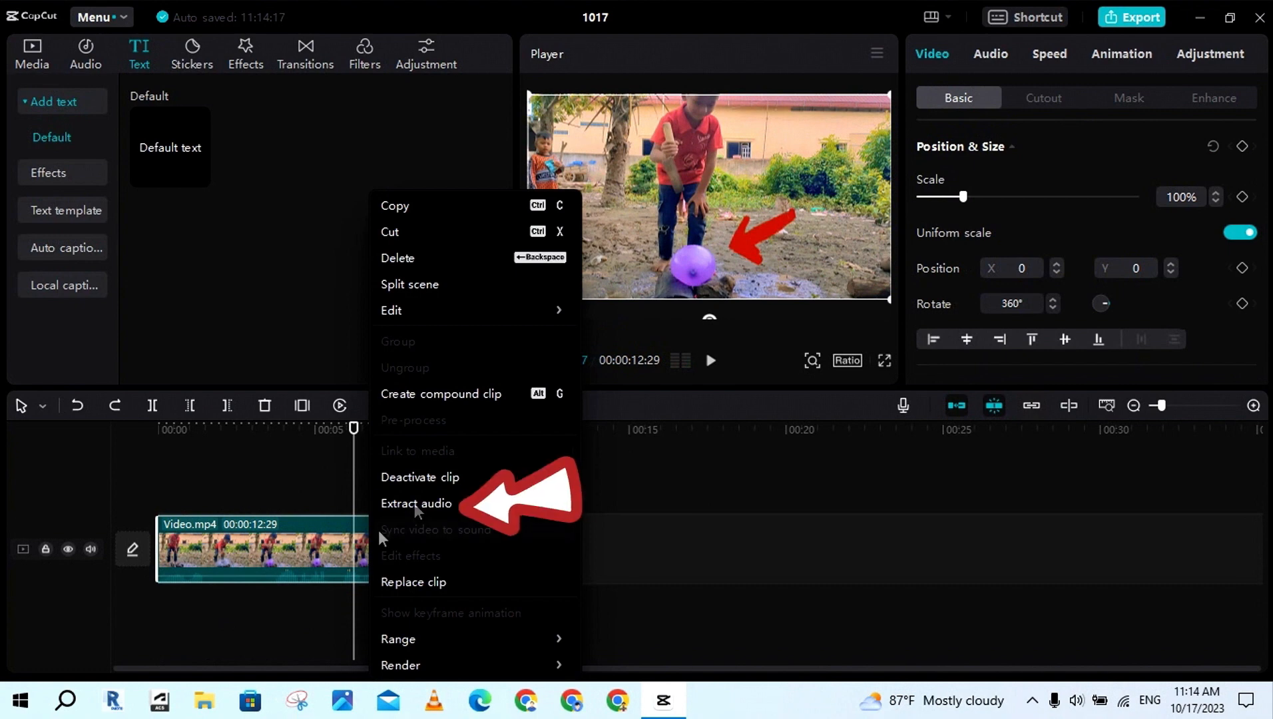
click(440, 504)
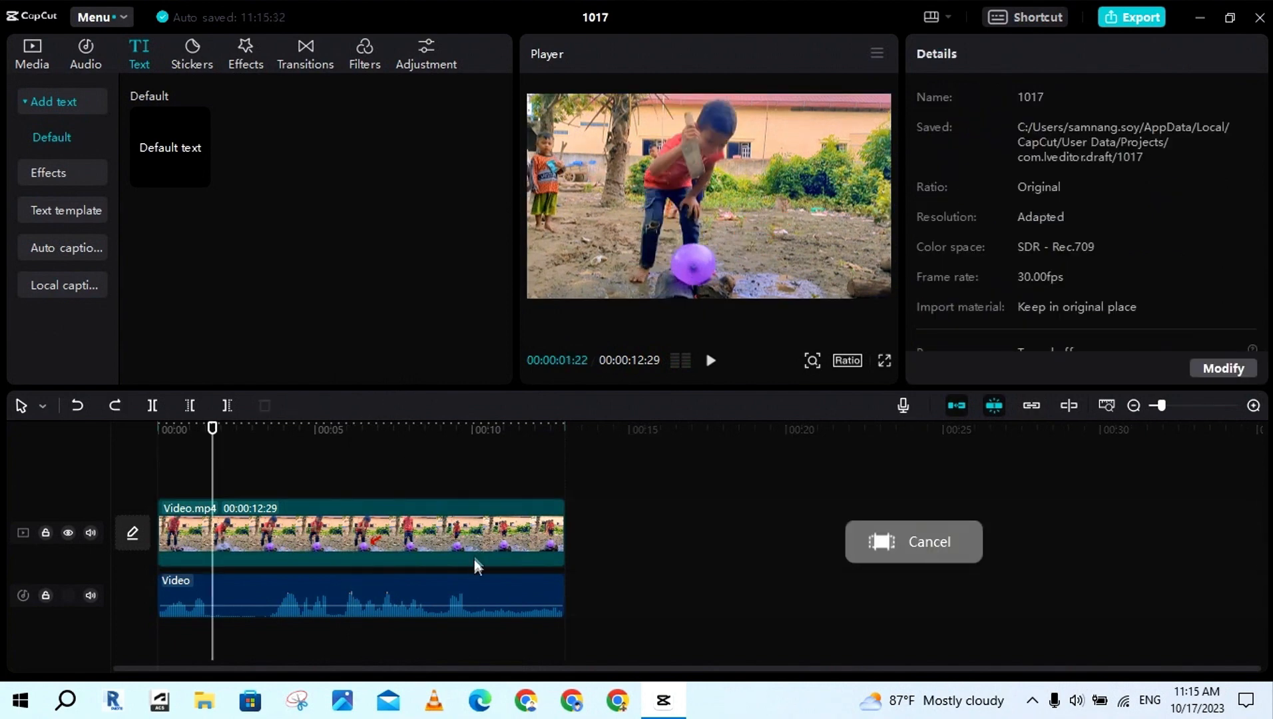
Combine the video clip and its extracted audio into one compound clip
mouse_move(550, 598)
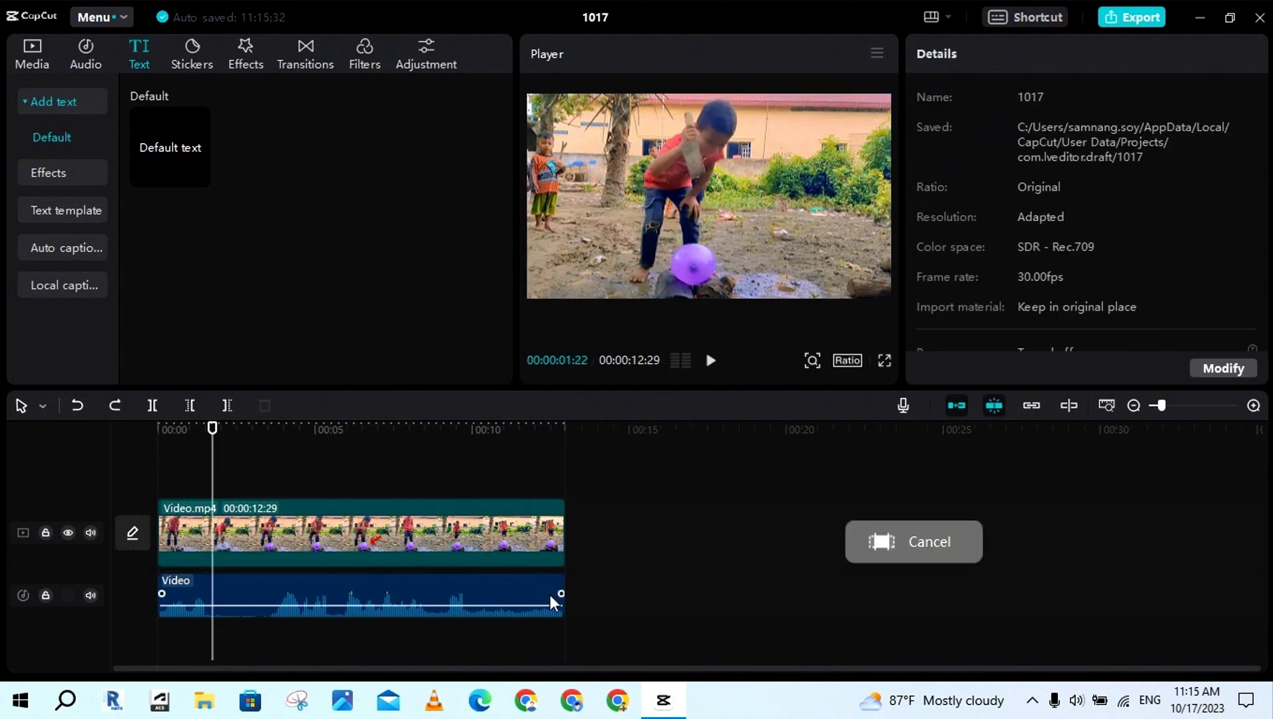
click(465, 544)
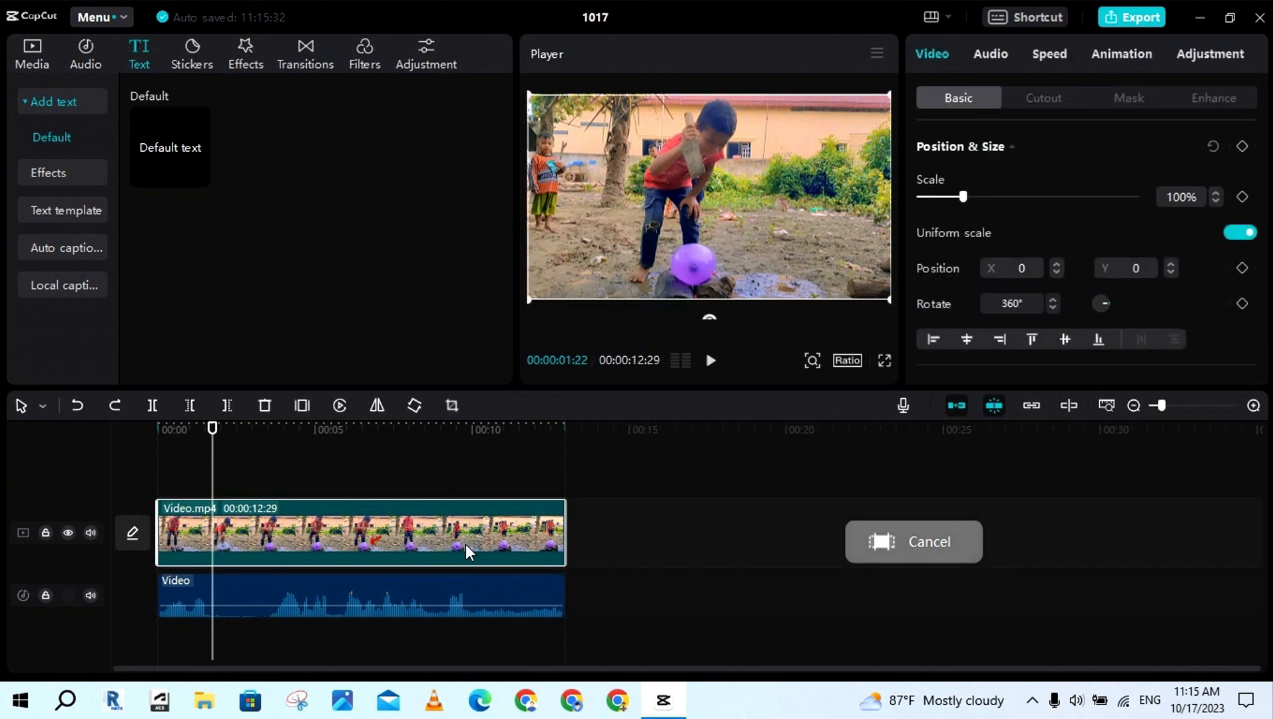
click(384, 585)
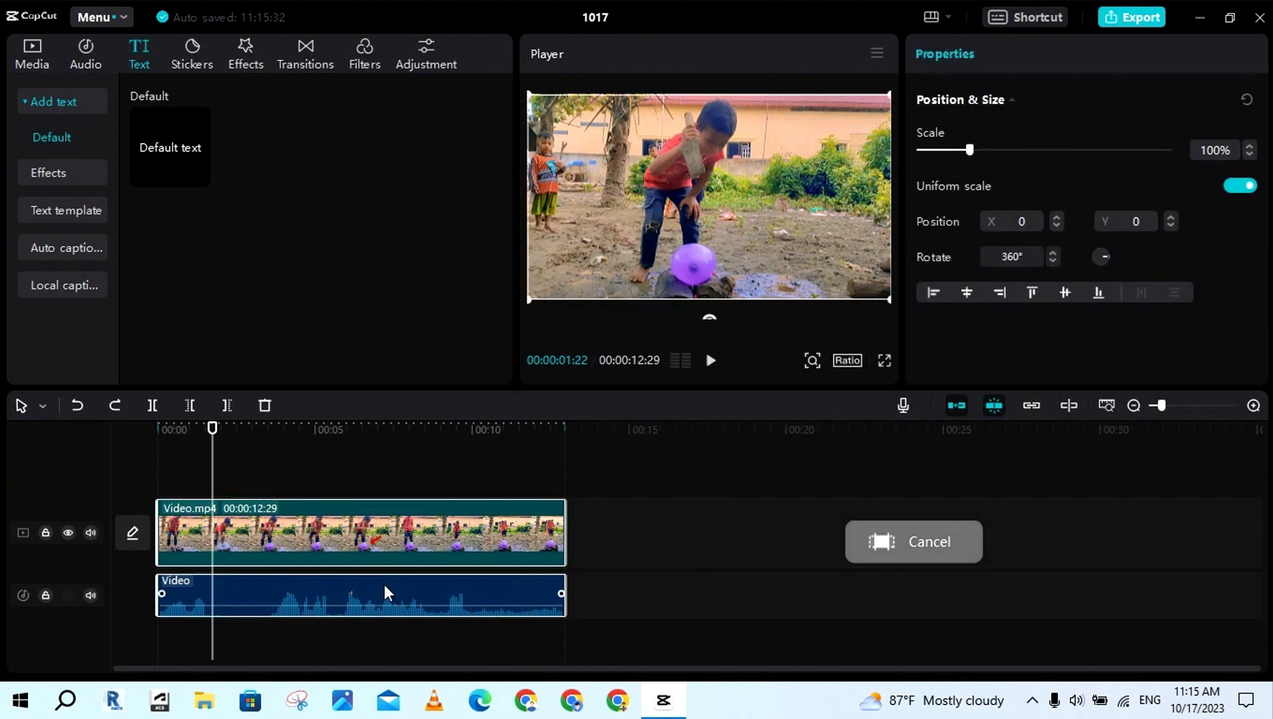
right_click(389, 534)
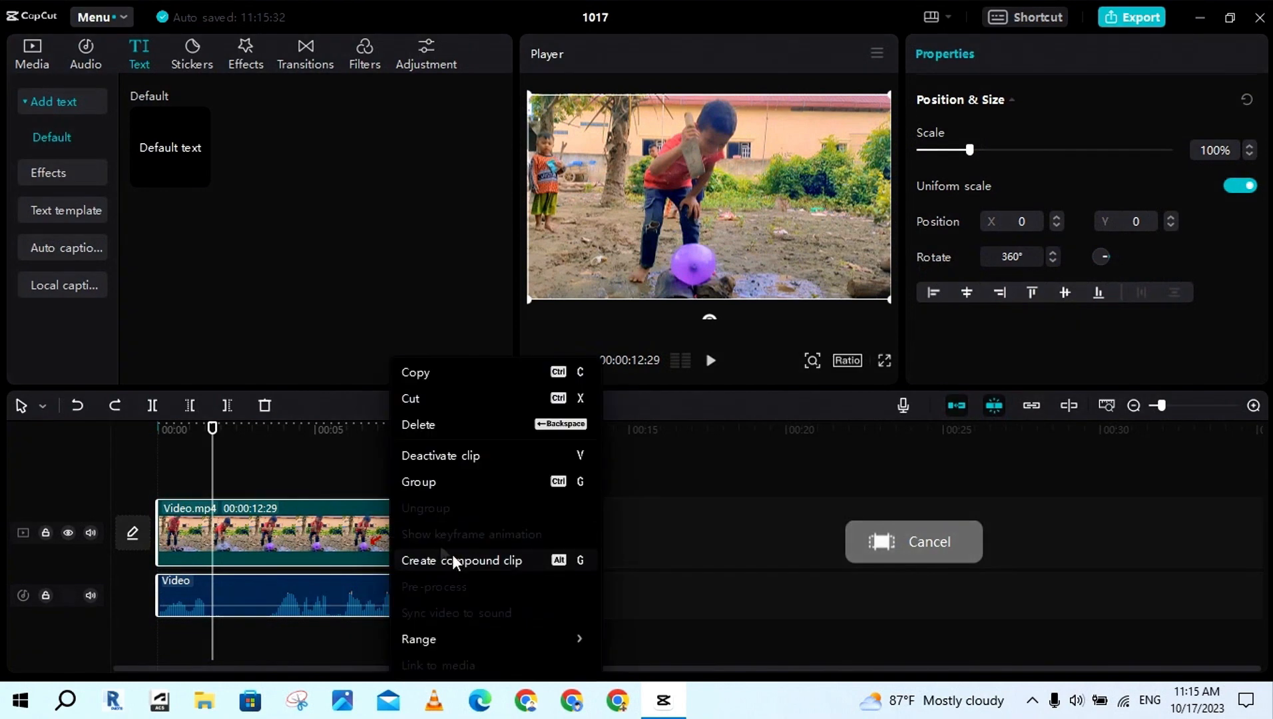
click(504, 567)
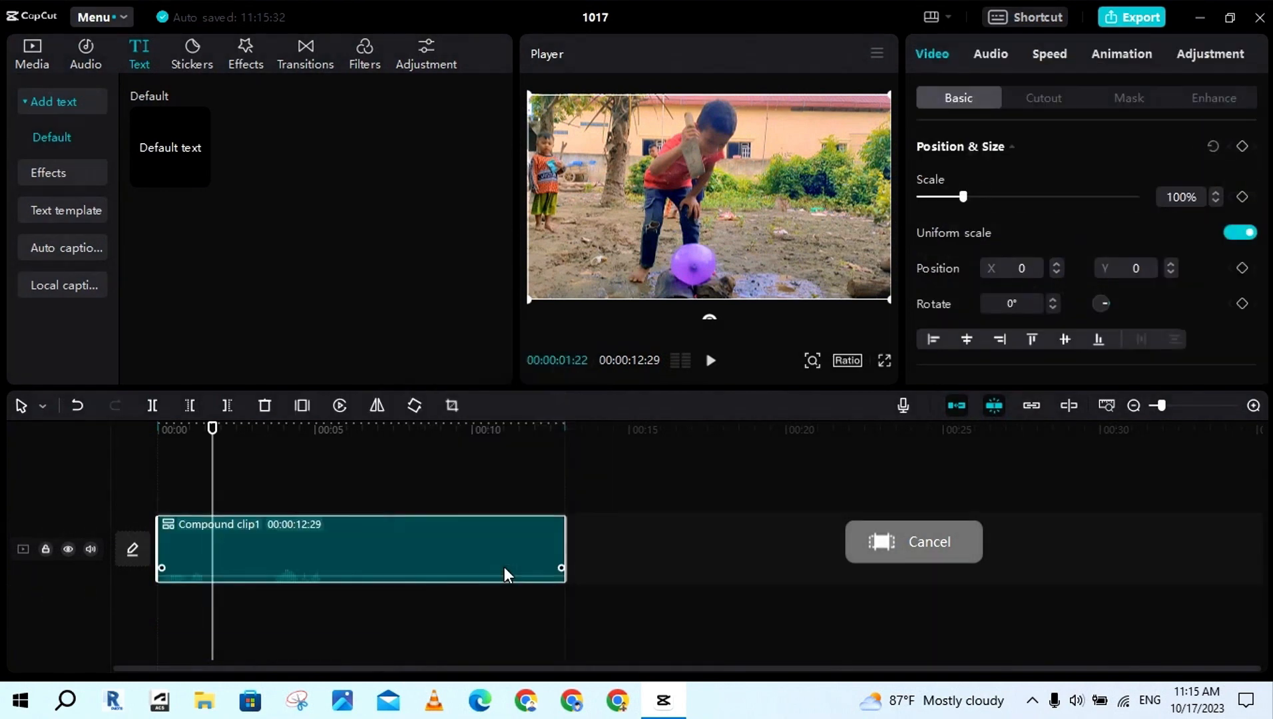
Deselect the compound clip and play part of it
click(284, 603)
key(space)
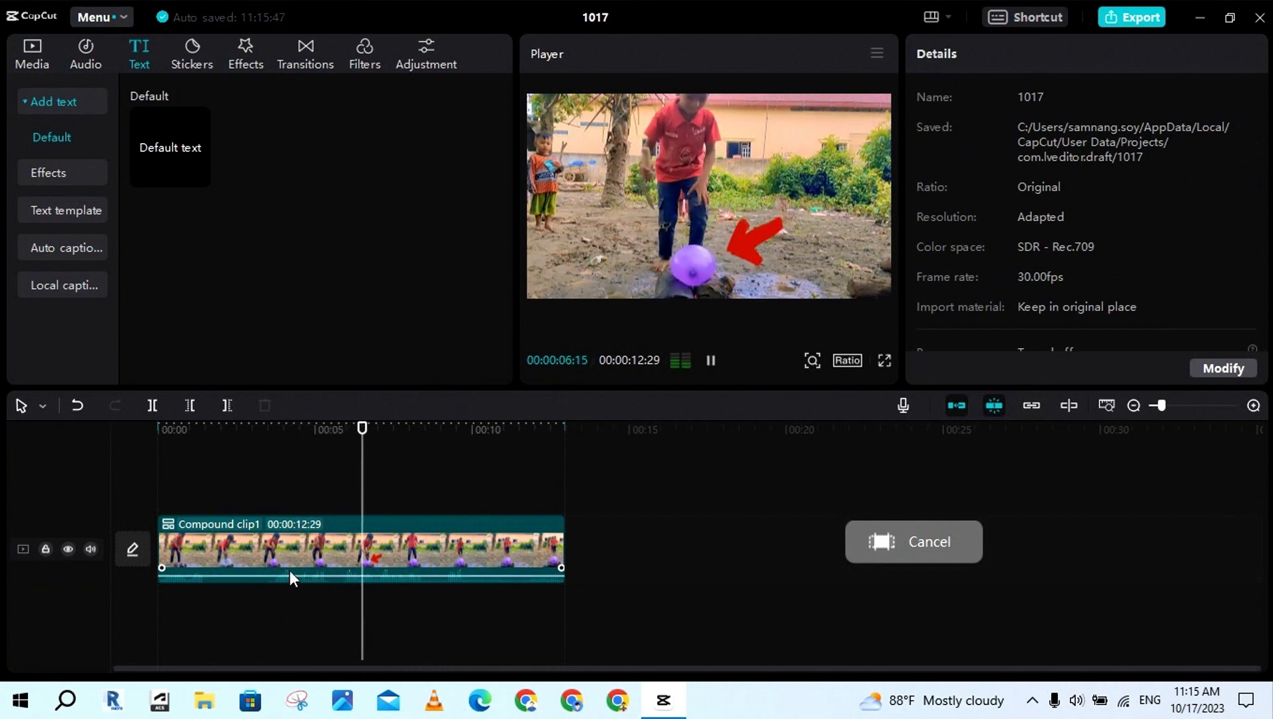
key(space)
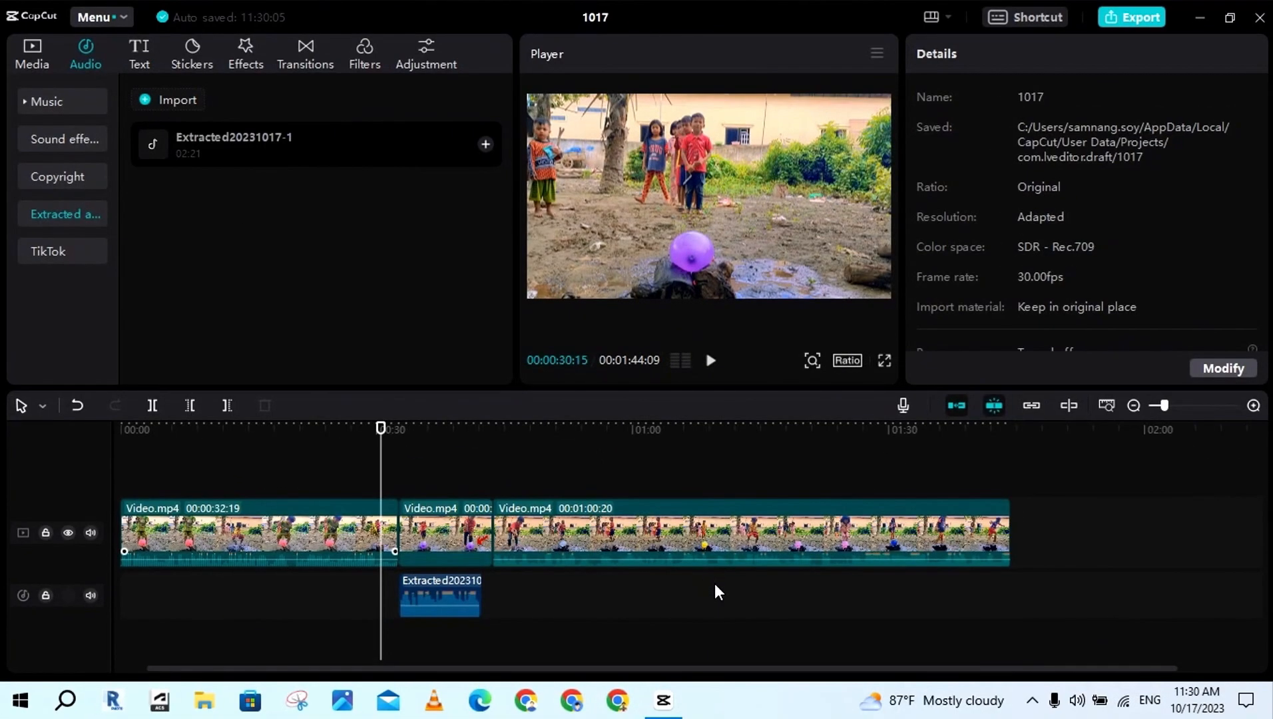
Play the timeline from 00:00:30:15 through the segment with replaced audio, and pause near that segment's end
click(706, 365)
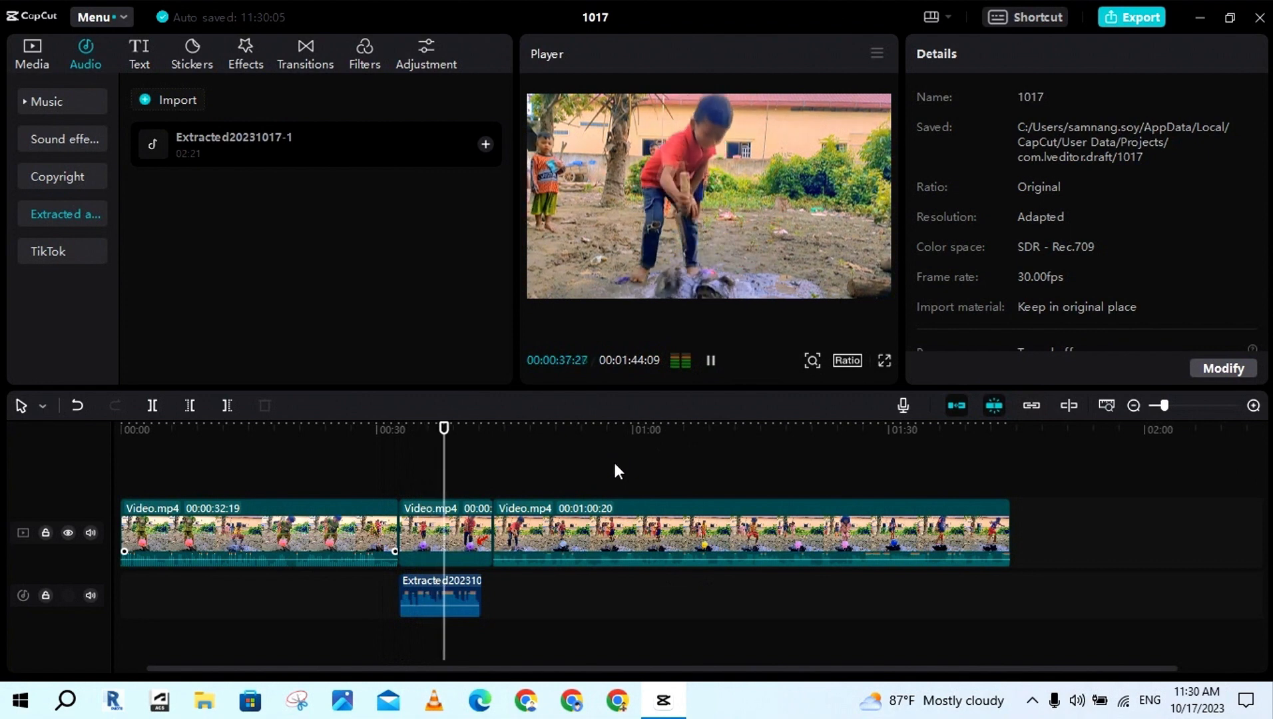
click(711, 363)
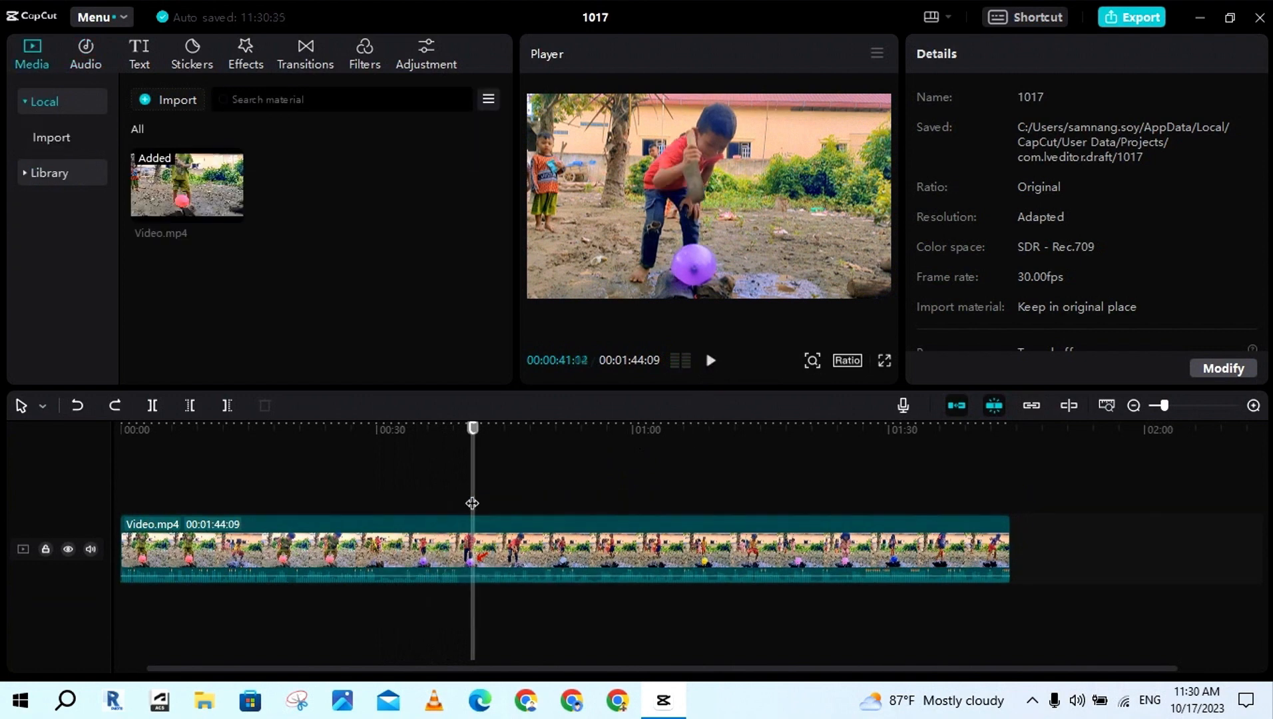
Split the video at 00:00:34:14 and 00:00:42:07 to isolate a short middle clip
mouse_move(471, 501)
mouse_down()
mouse_move(419, 507)
mouse_move(508, 500)
mouse_move(482, 503)
mouse_up()
click(412, 521)
click(152, 405)
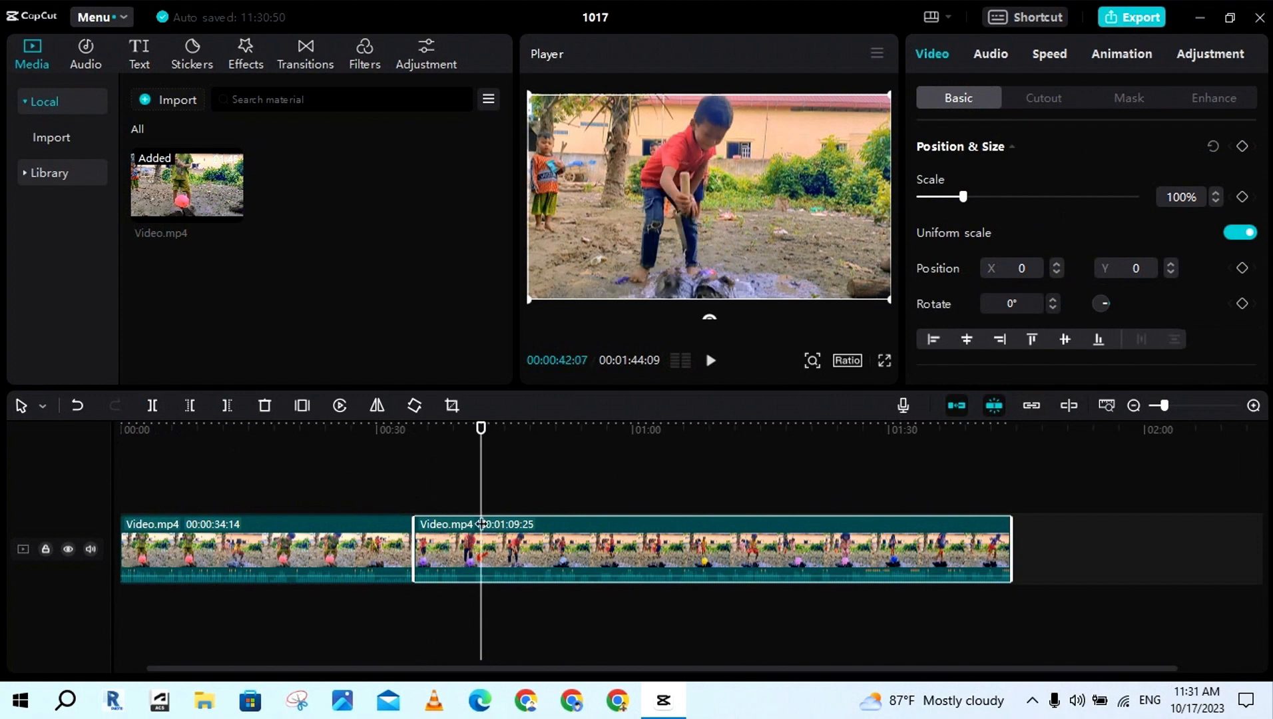
click(153, 407)
click(428, 558)
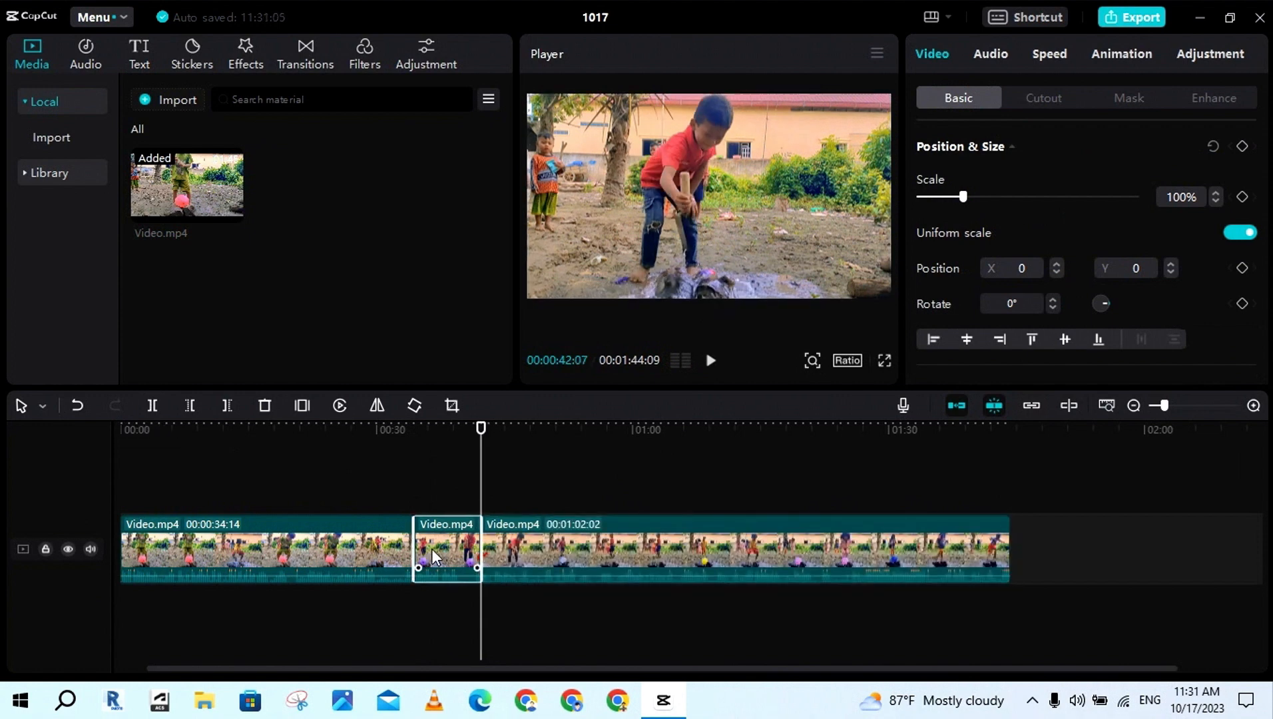
Extract the audio from the short middle clip and delete the extracted audio
click(442, 505)
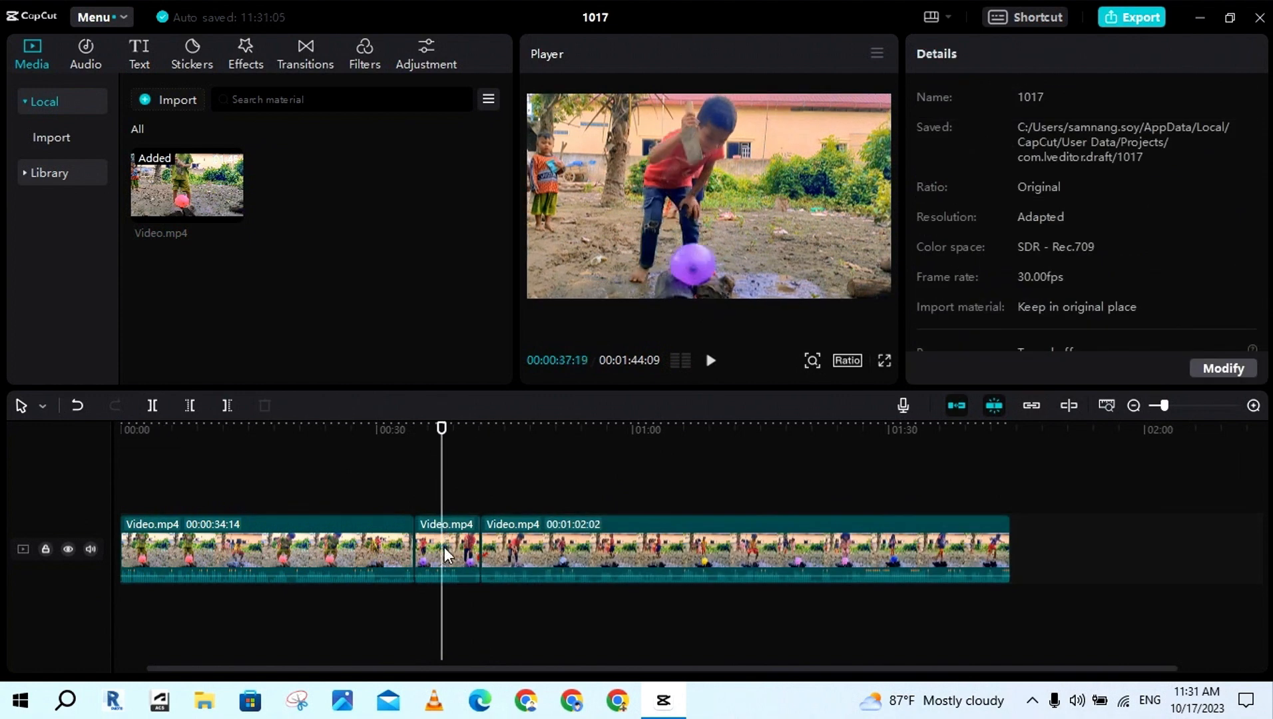
click(445, 547)
right_click(447, 547)
click(505, 505)
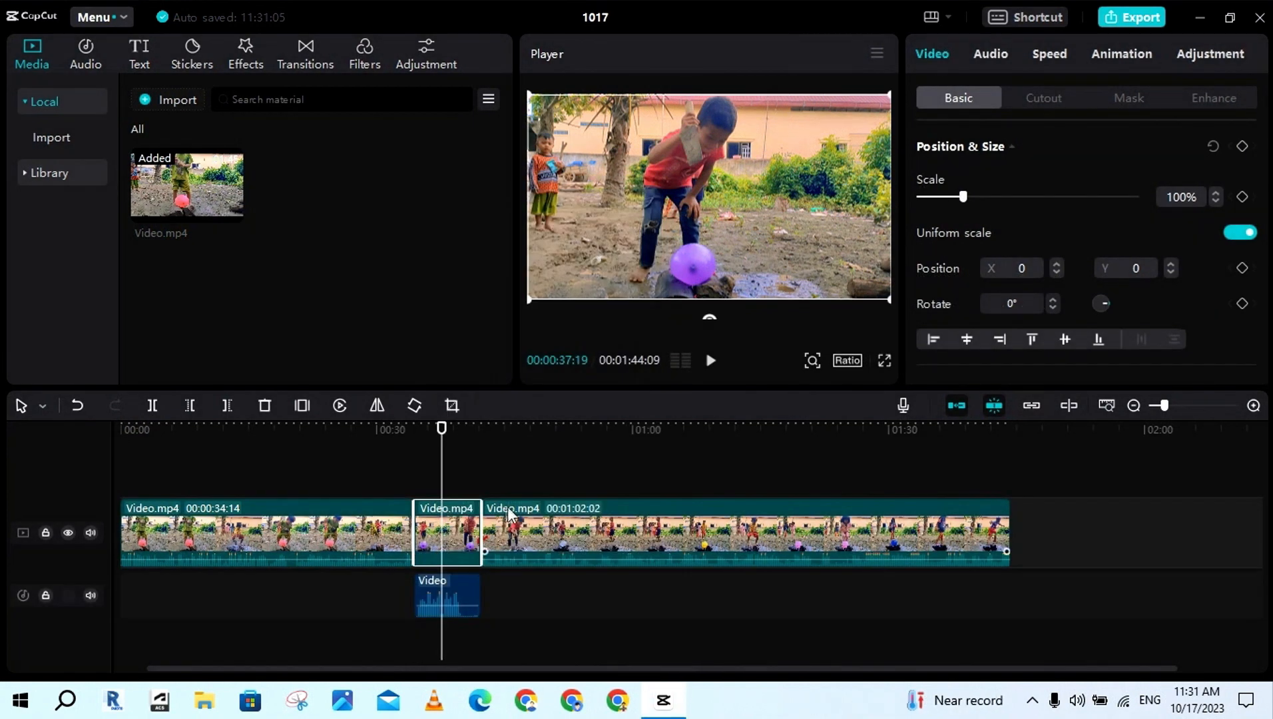
click(451, 587)
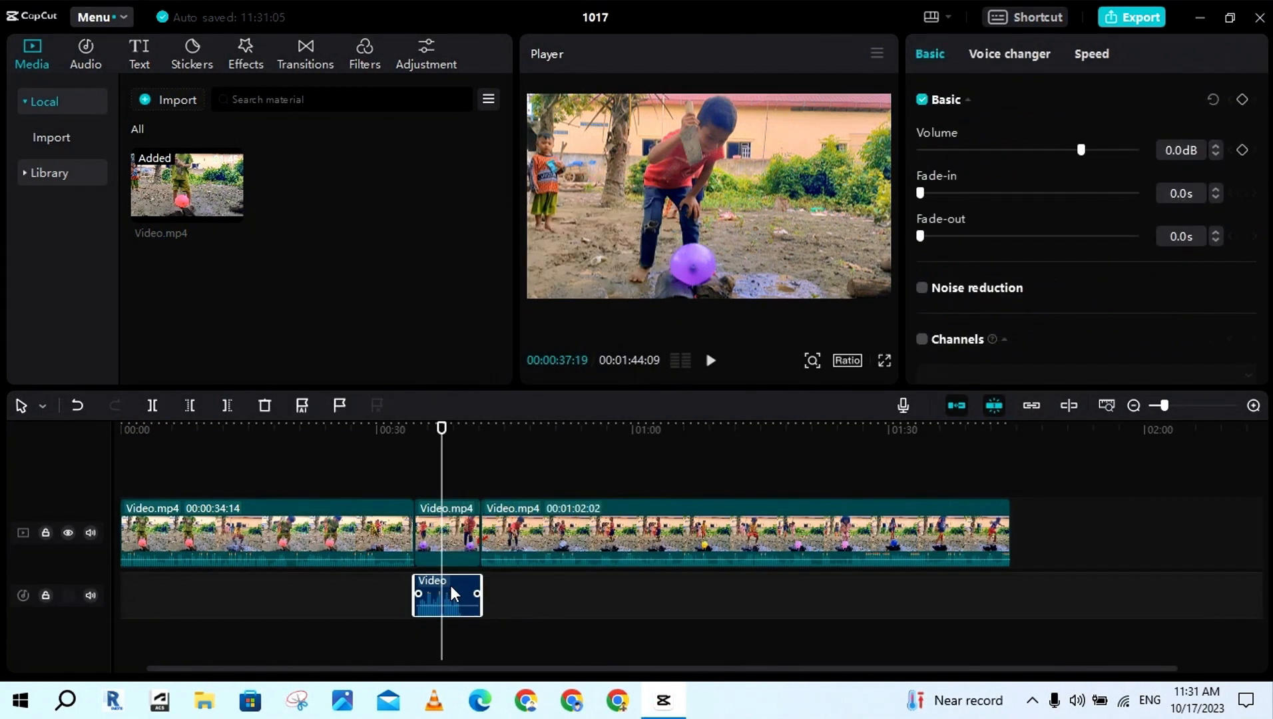
key(Delete)
Import "The Emperor's New Nikes" from the Desktop as extracted audio and add it to the timeline at 00:00:34:14
click(409, 600)
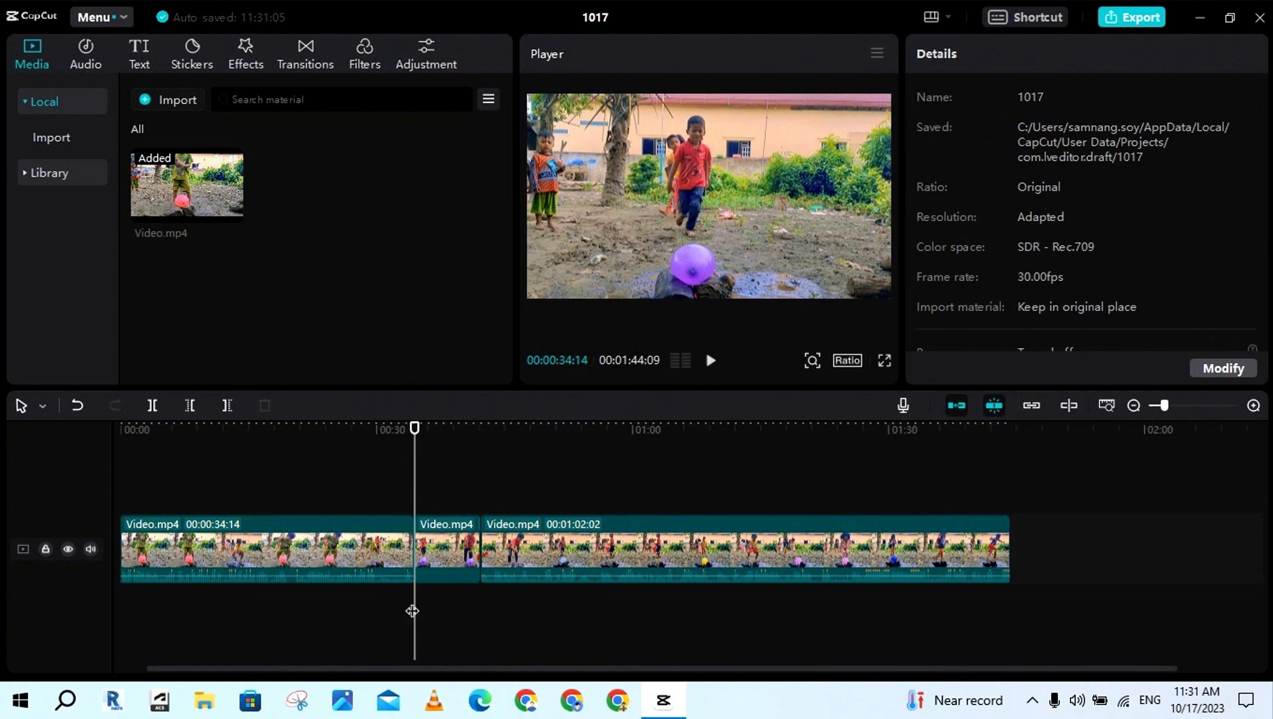
click(86, 62)
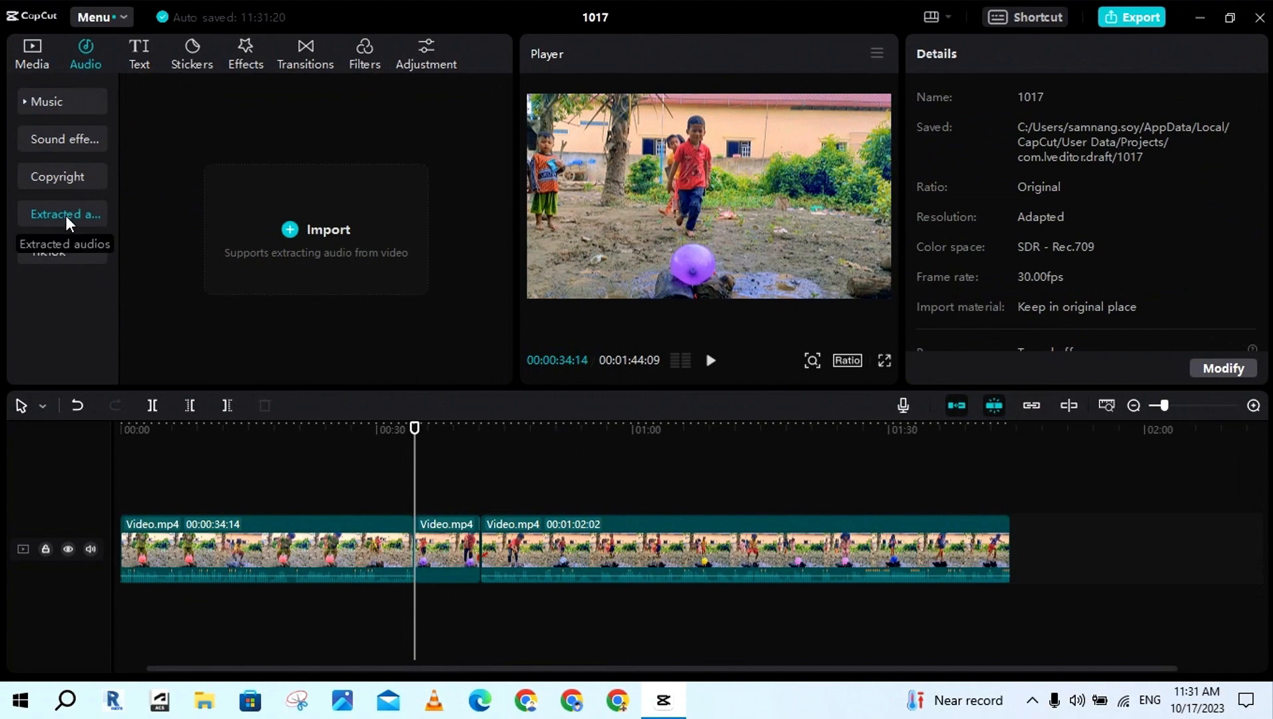
click(309, 266)
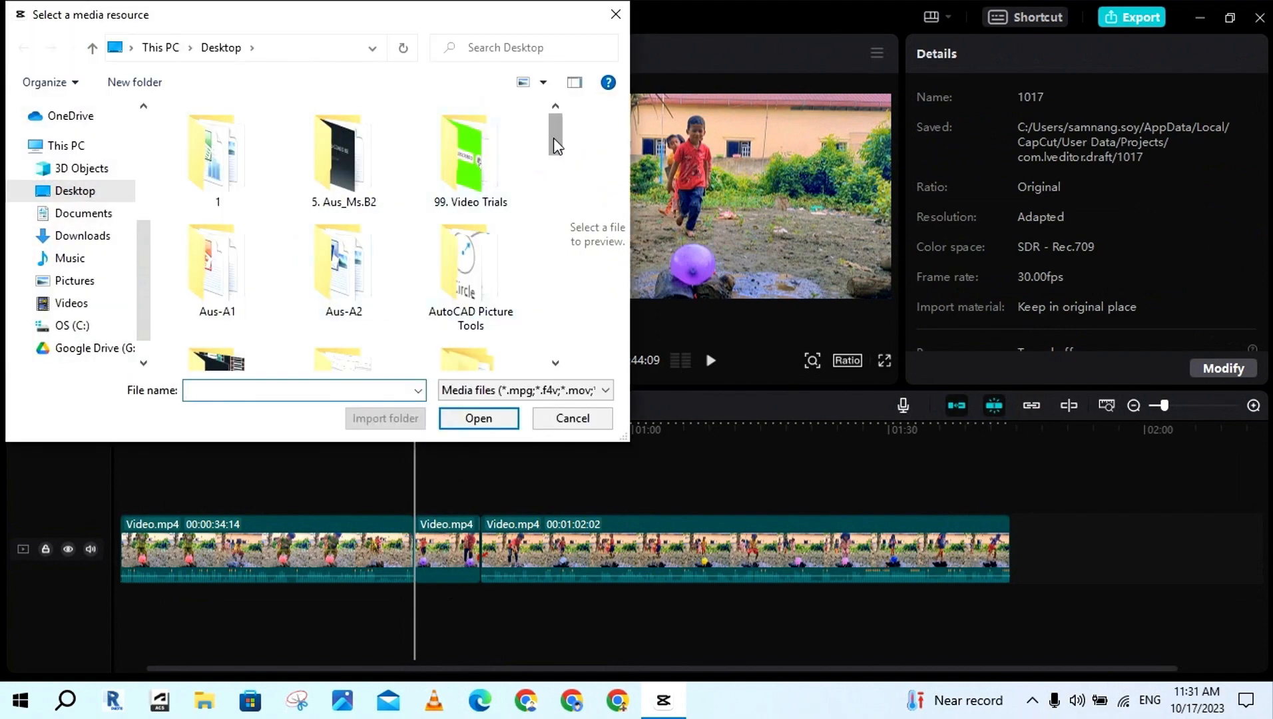
drag(553, 139, 551, 340)
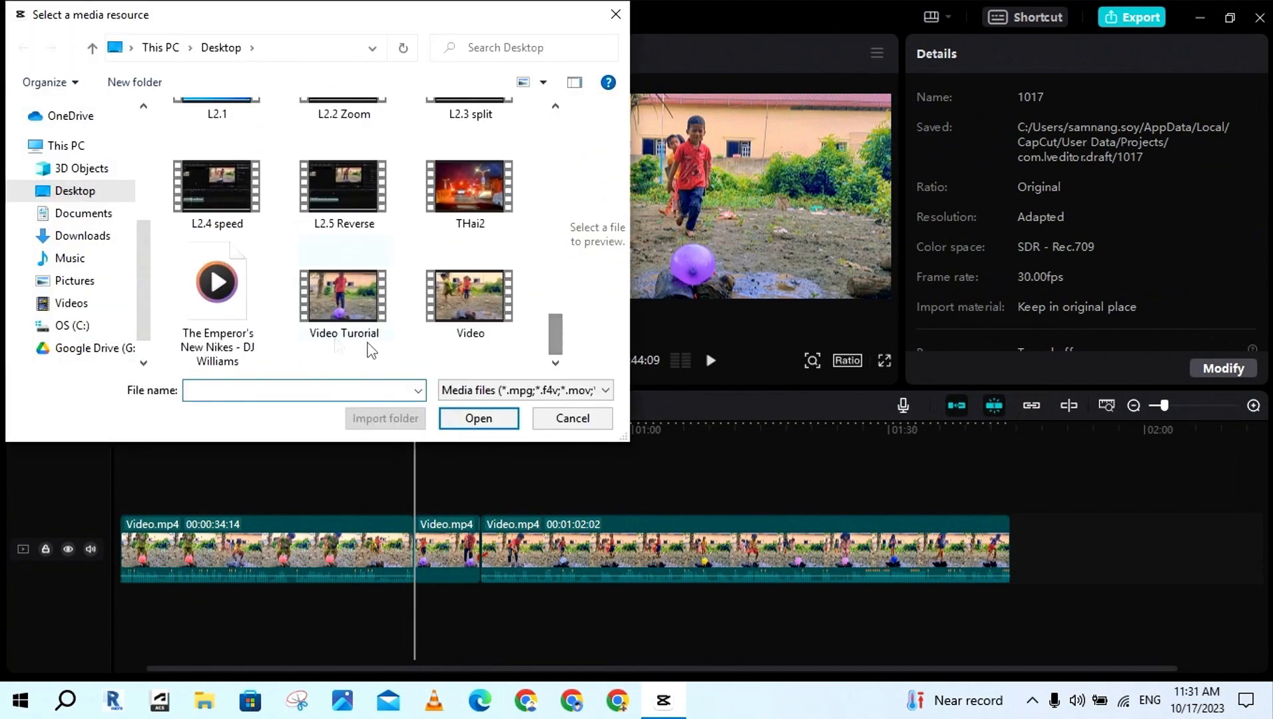
click(221, 309)
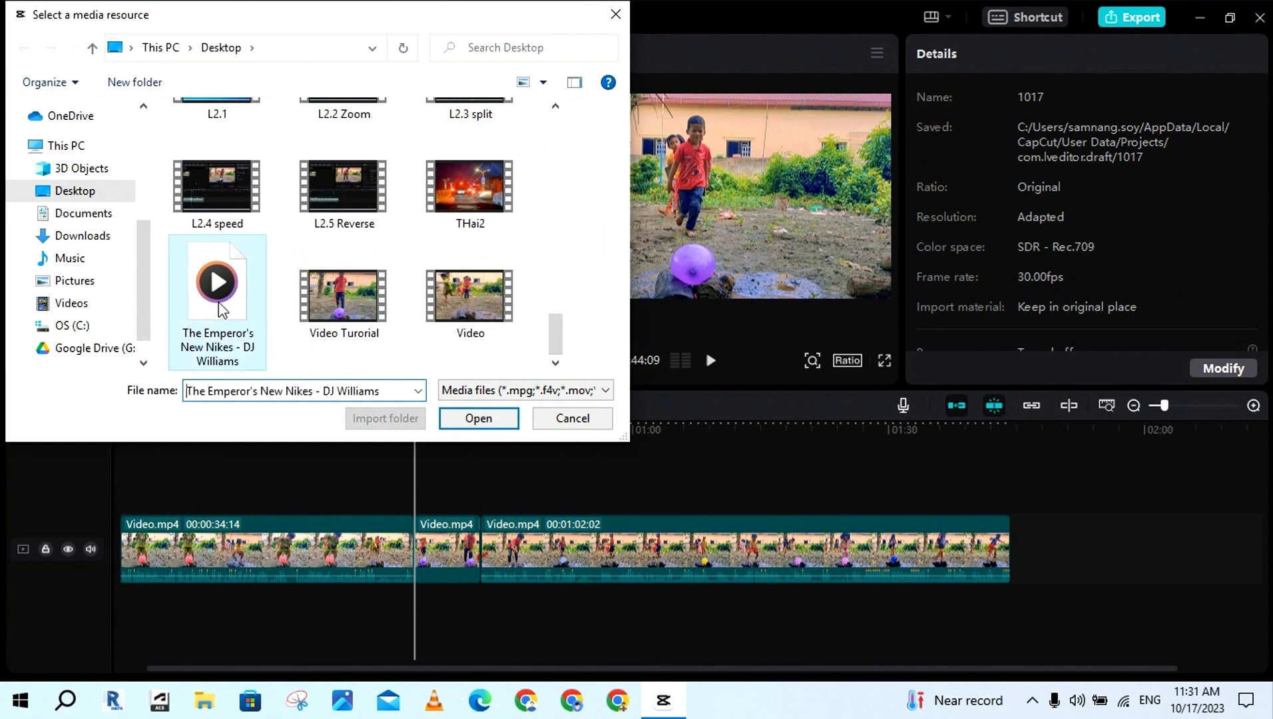
click(479, 418)
click(486, 144)
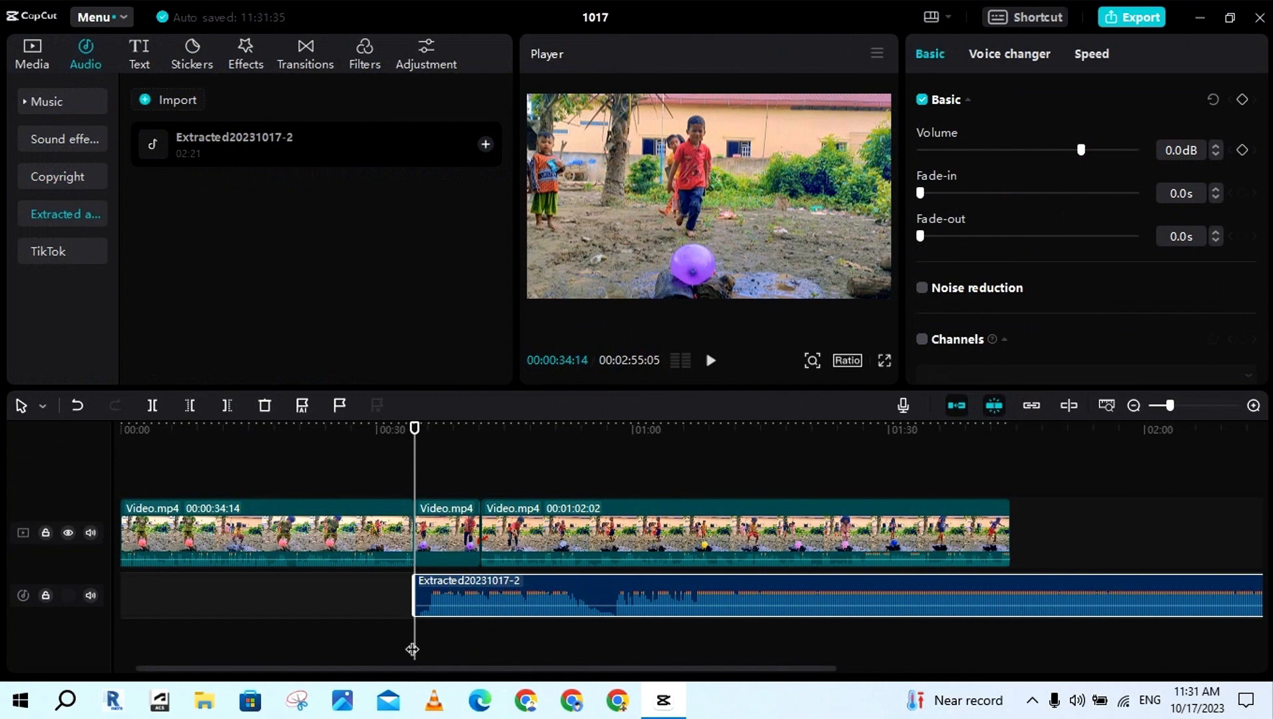
Trim away the extracted music before 00:00:58:08 and align the remaining audio's start with the short middle video clip
drag(412, 649, 617, 633)
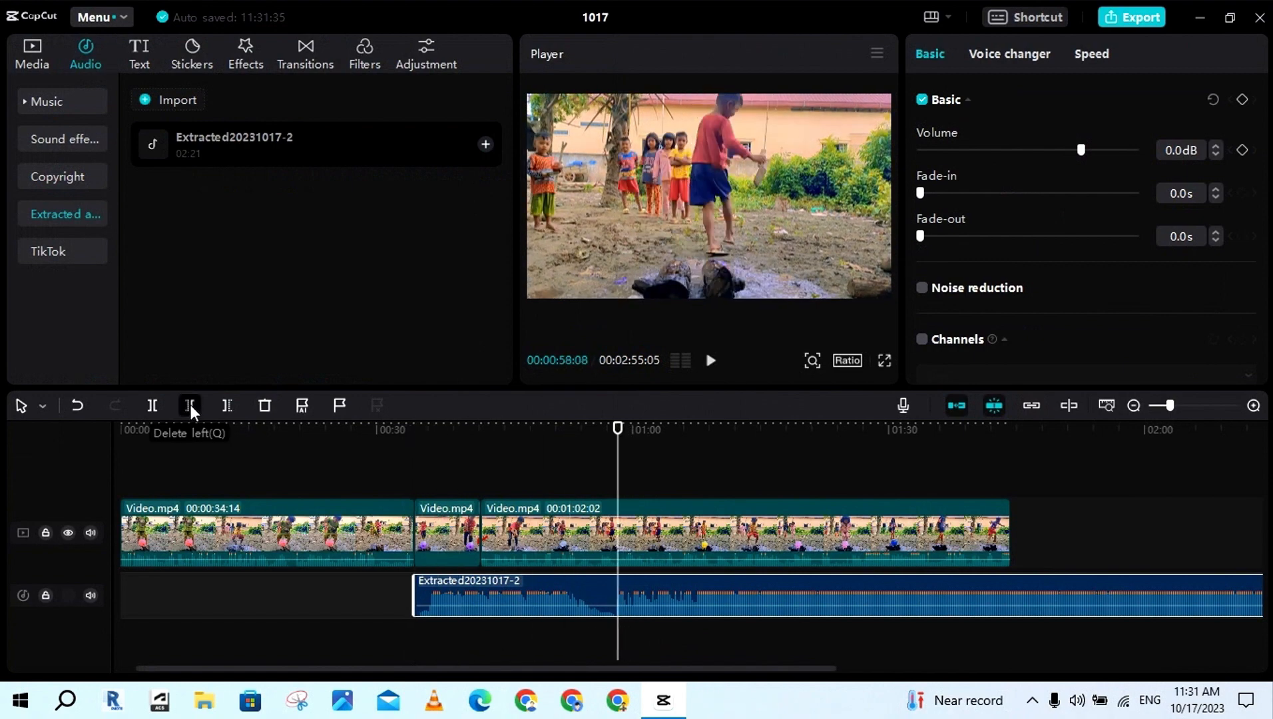
click(189, 405)
drag(650, 587, 445, 587)
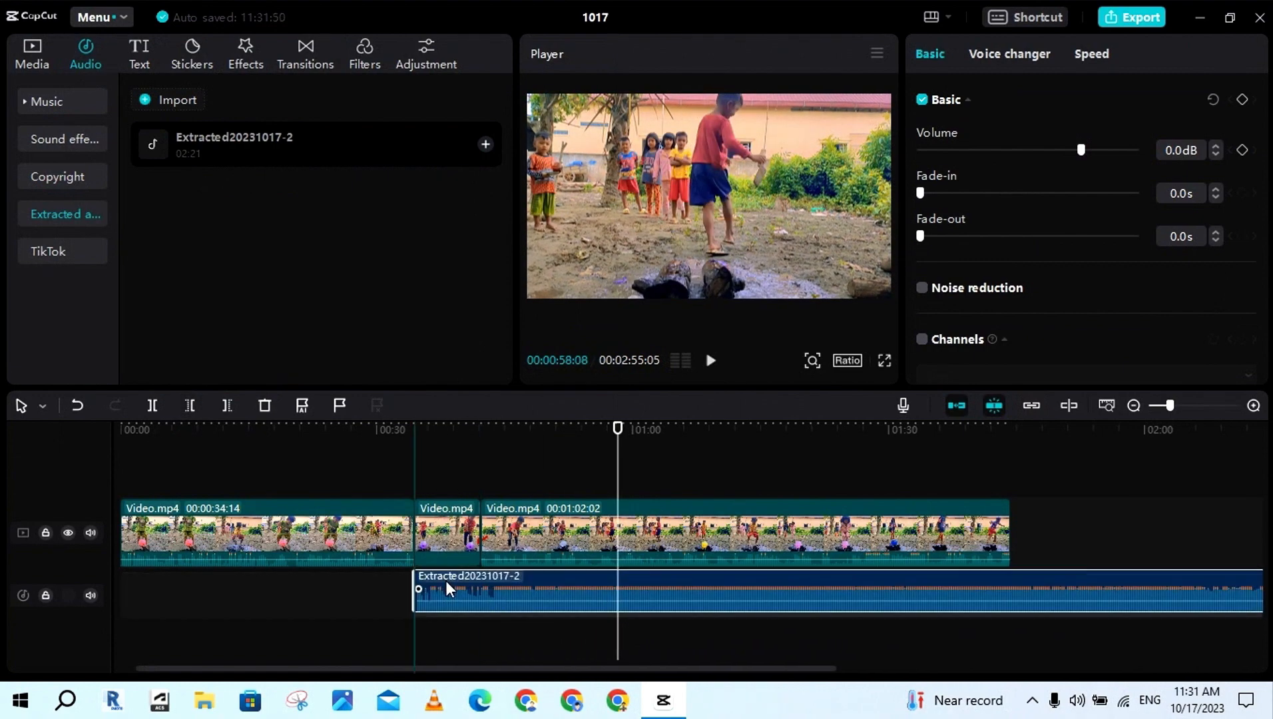
Trim the extracted music's end at 00:00:42:07, where the short middle video clip ends
click(482, 626)
click(482, 584)
click(227, 405)
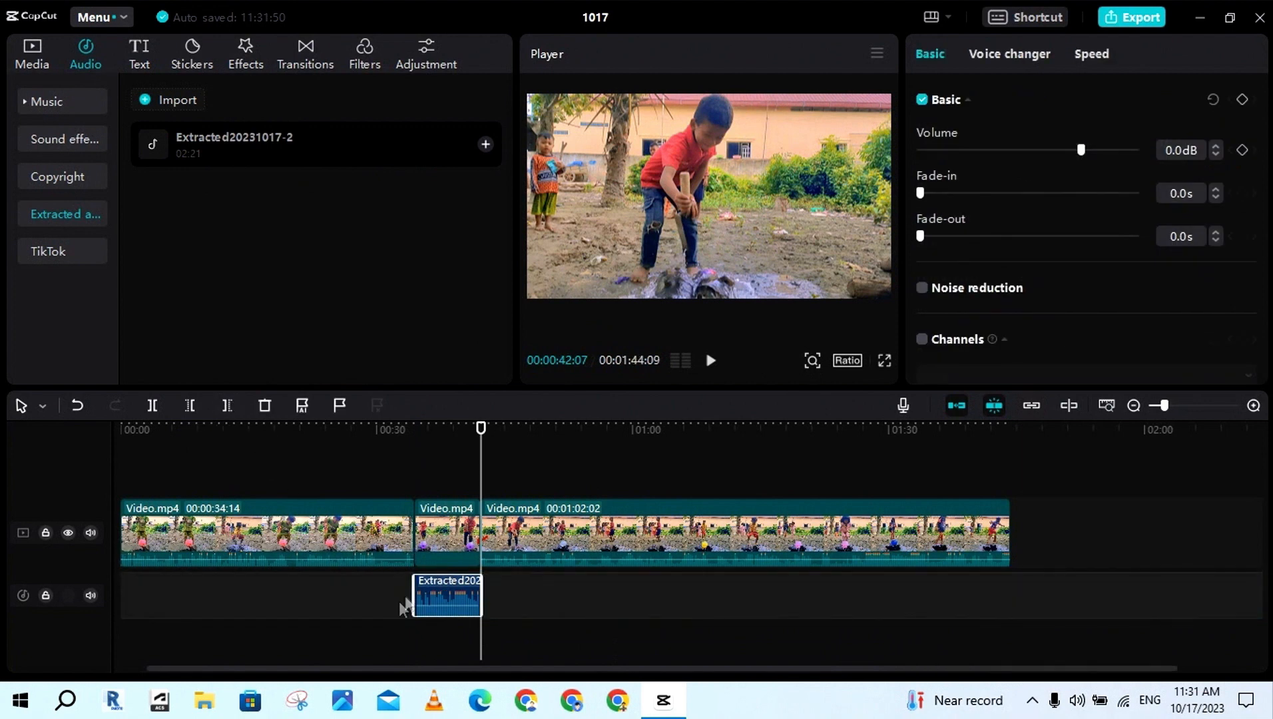
Play the timeline through the middle clip with its new music, and pause just past the clip's end
click(403, 605)
key(space)
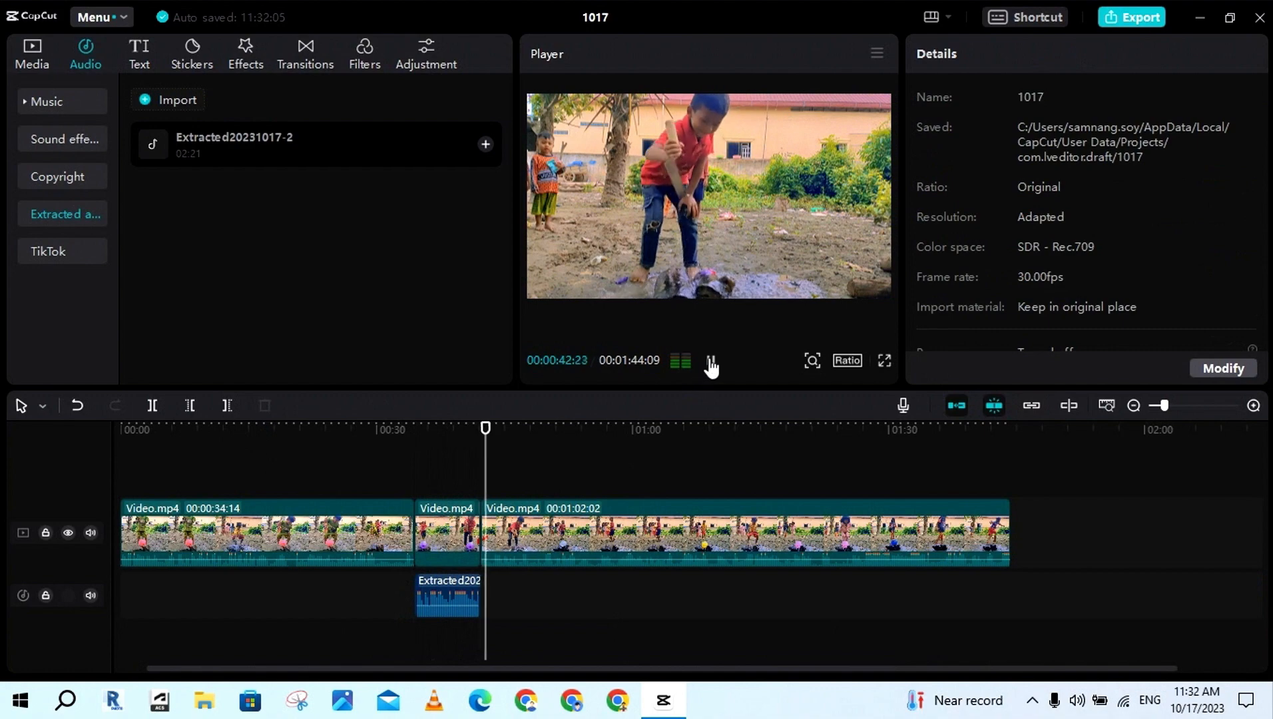
click(710, 362)
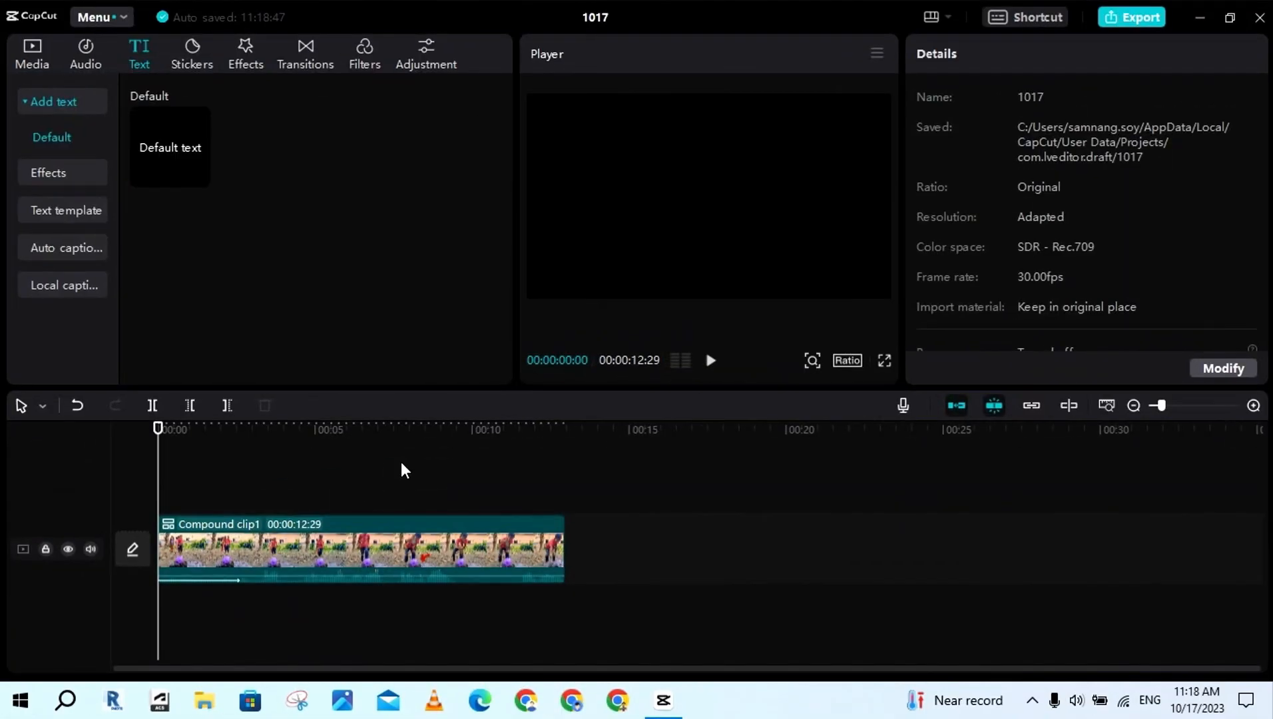
Play the compound clip from the beginning, pause, and place the playhead at 00:00:02:28
click(711, 360)
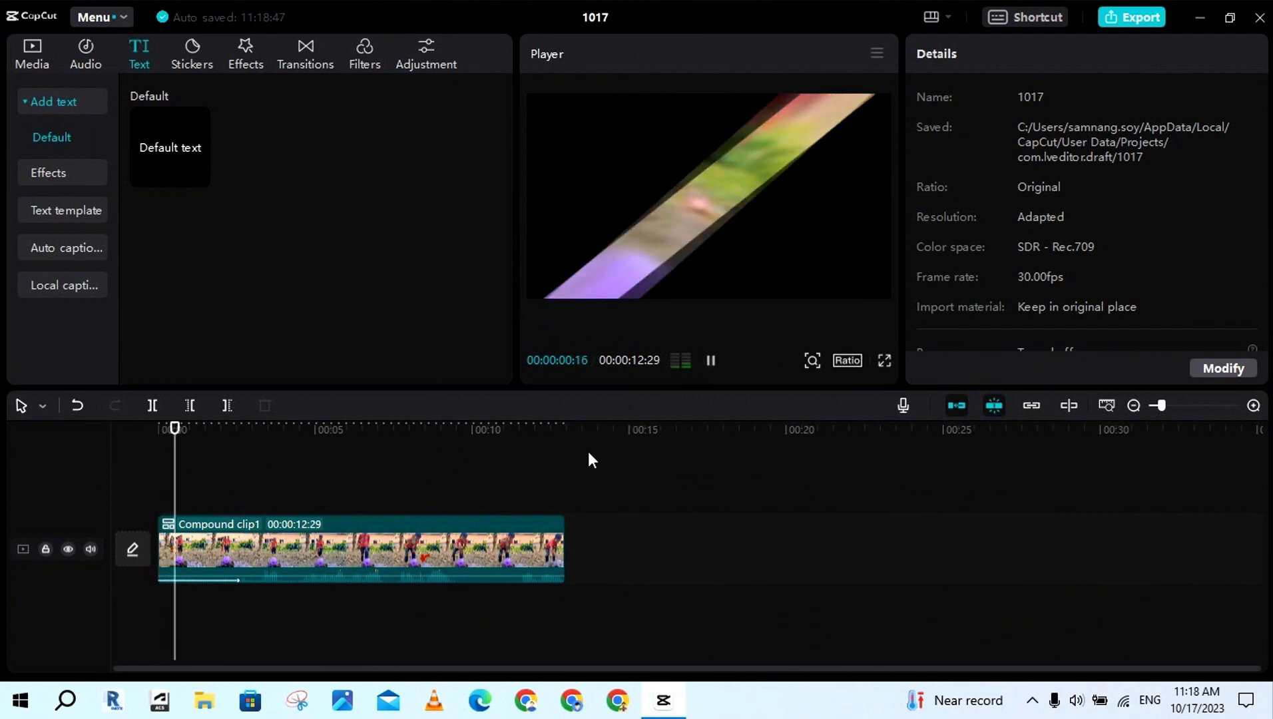
click(712, 361)
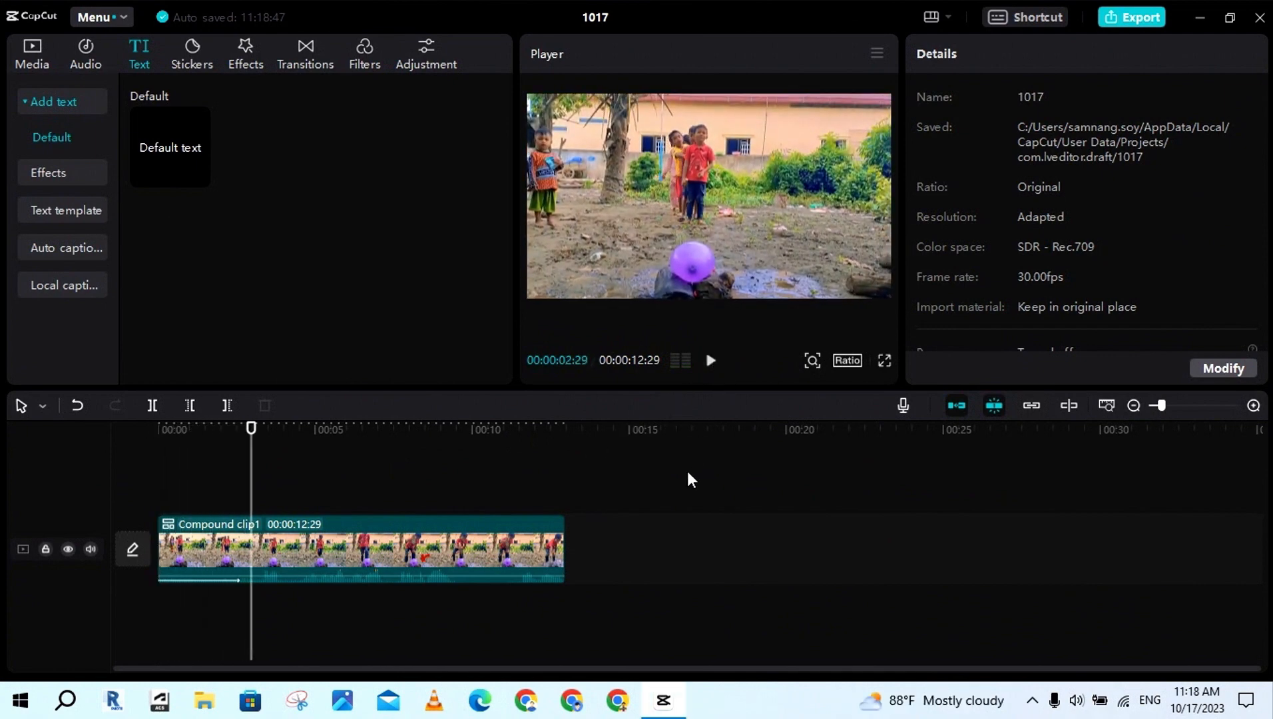
mouse_move(251, 476)
mouse_down()
mouse_move(153, 489)
mouse_move(250, 489)
mouse_up()
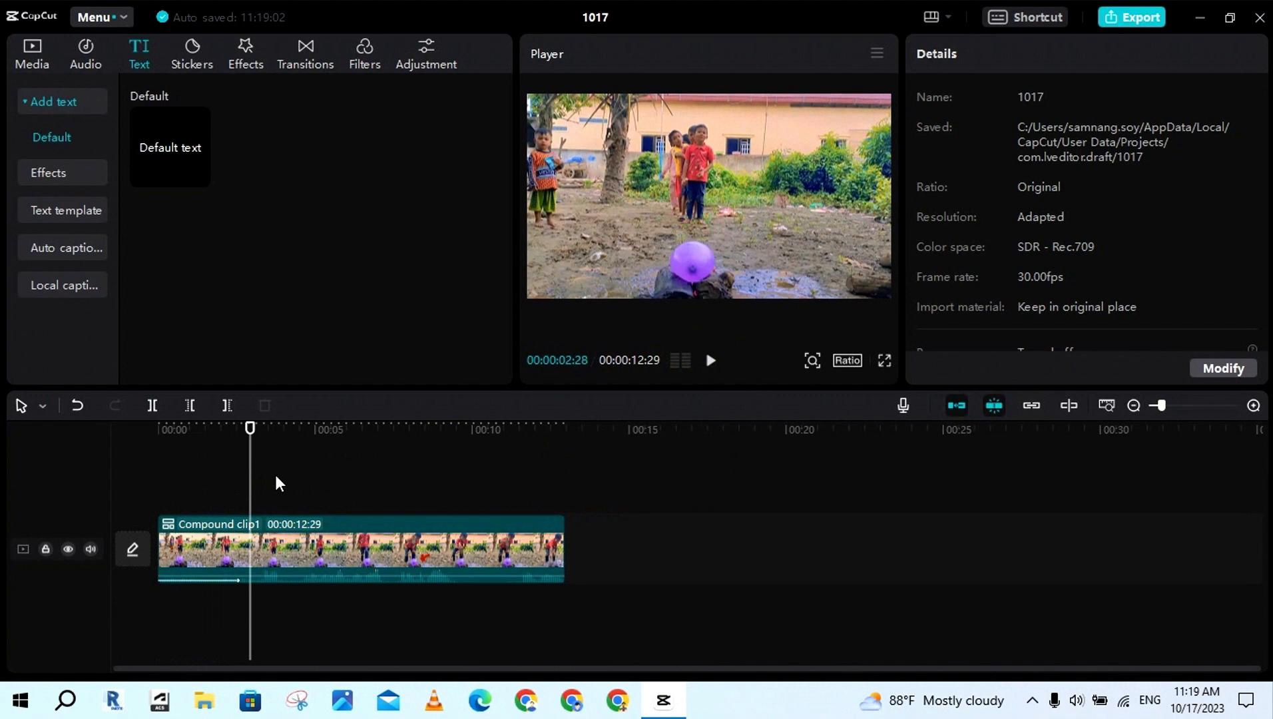
Apply the Spin Up 1 entrance animation to the compound clip with a duration of 2.0 s
click(298, 545)
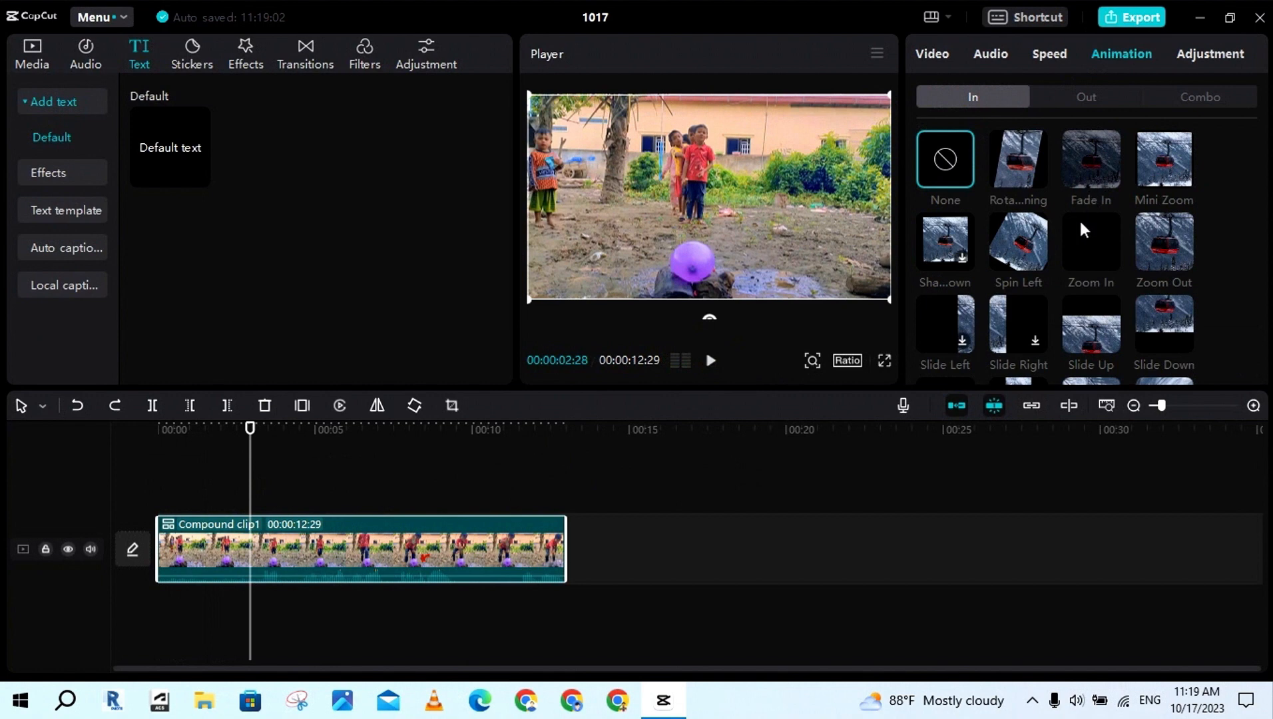
scroll(1032, 249, down, 2)
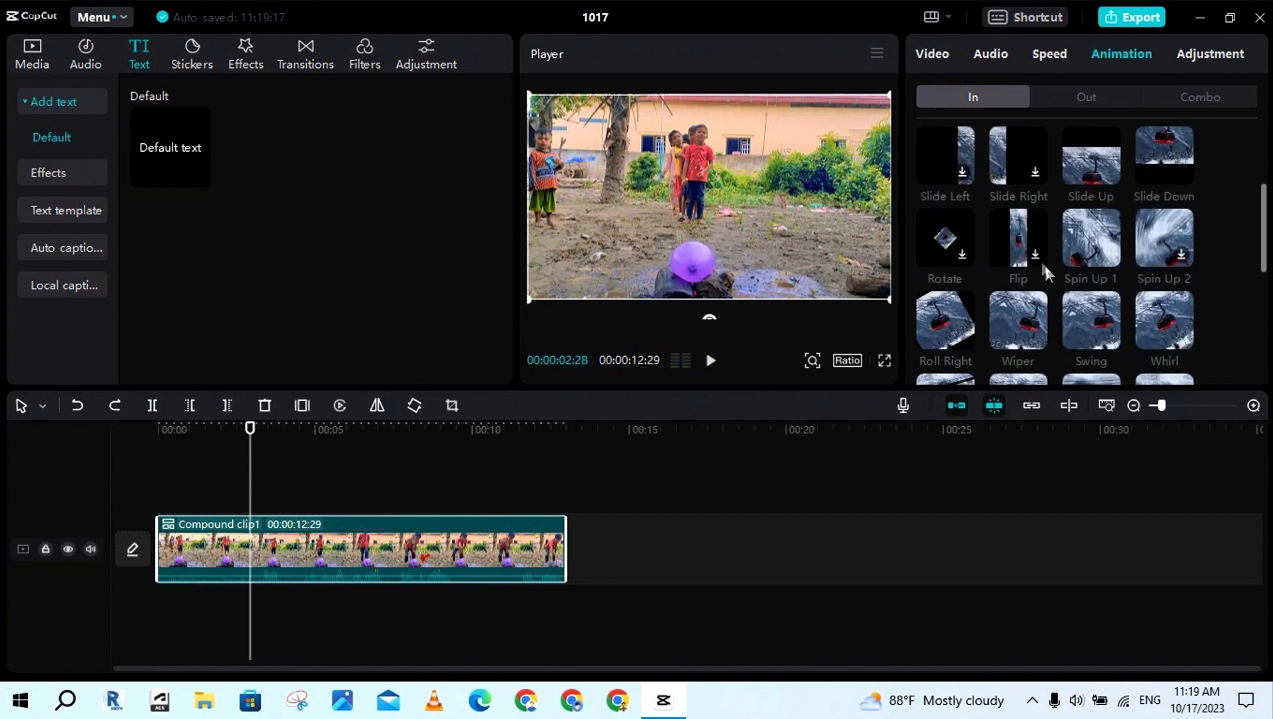
click(1112, 249)
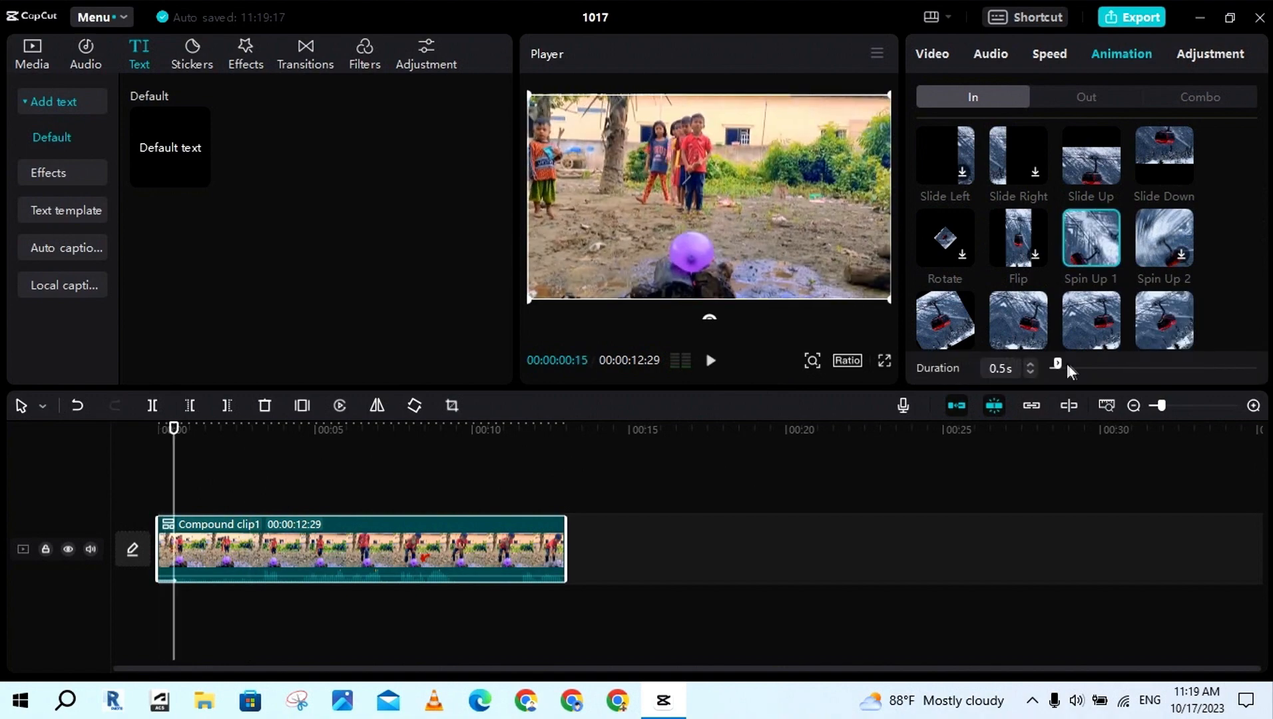
drag(1058, 364, 1080, 365)
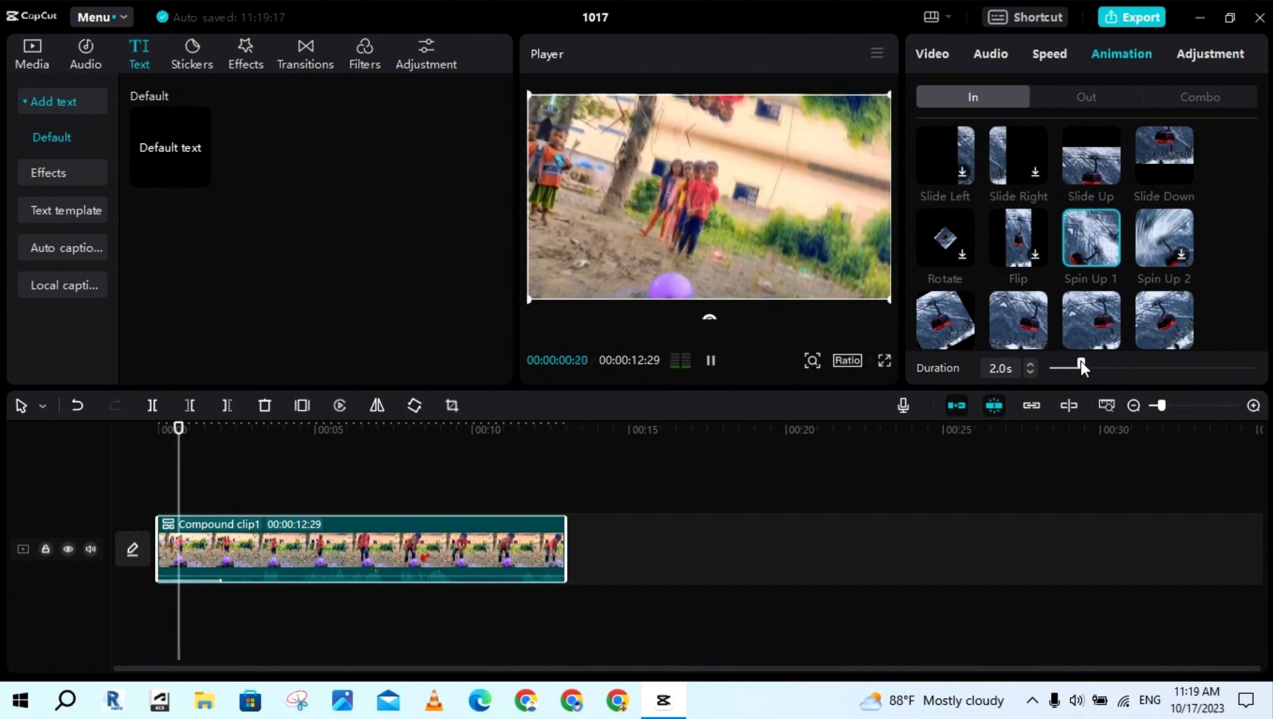
Apply the Slide Up exit animation to the compound clip
click(546, 494)
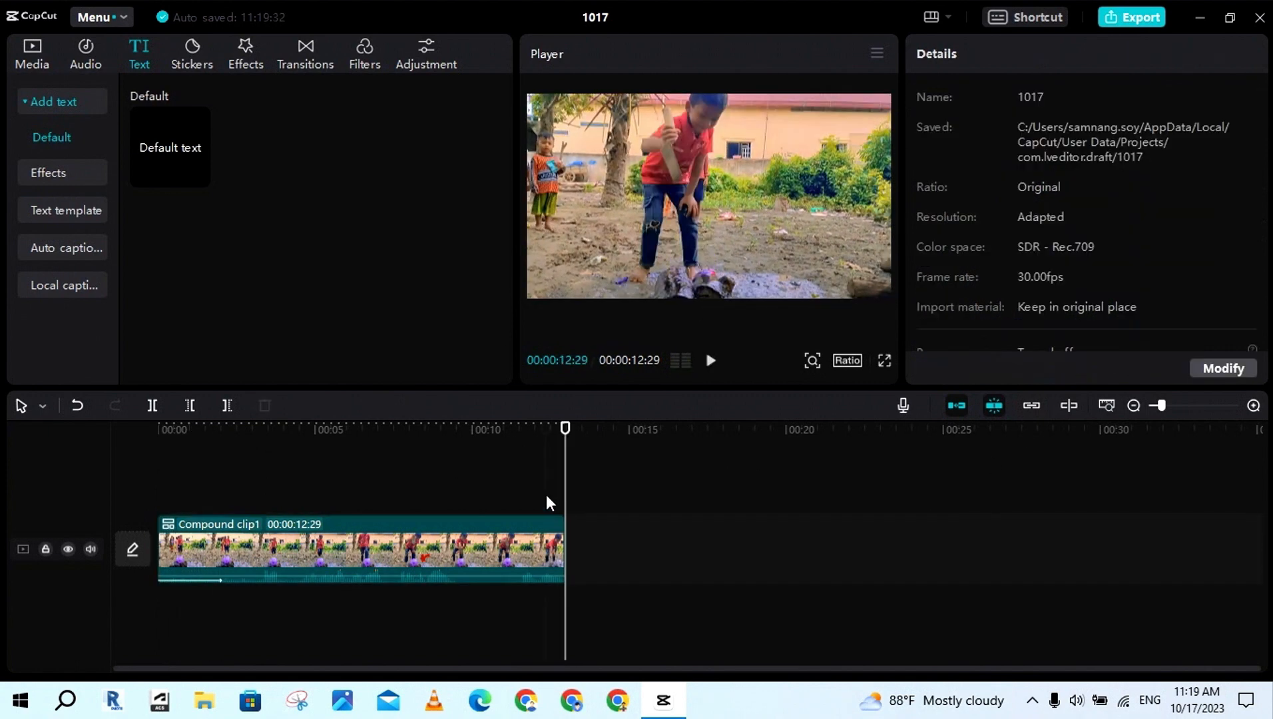
click(510, 542)
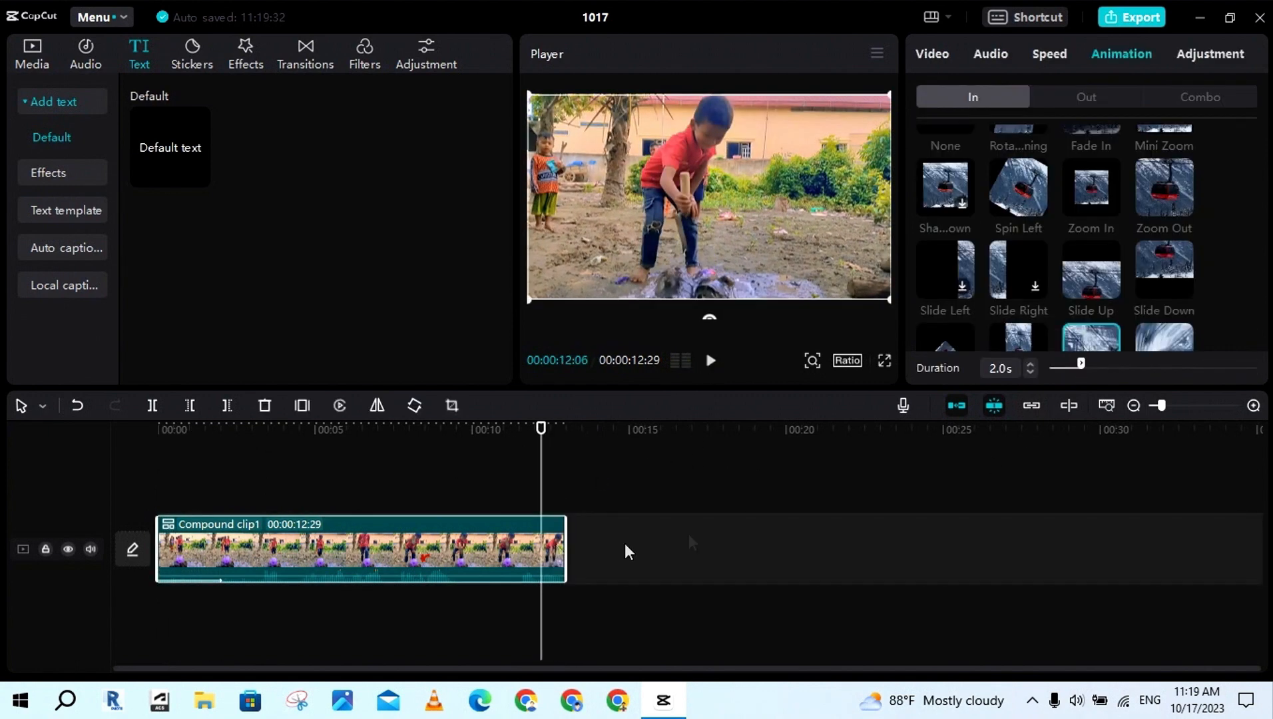
click(1097, 97)
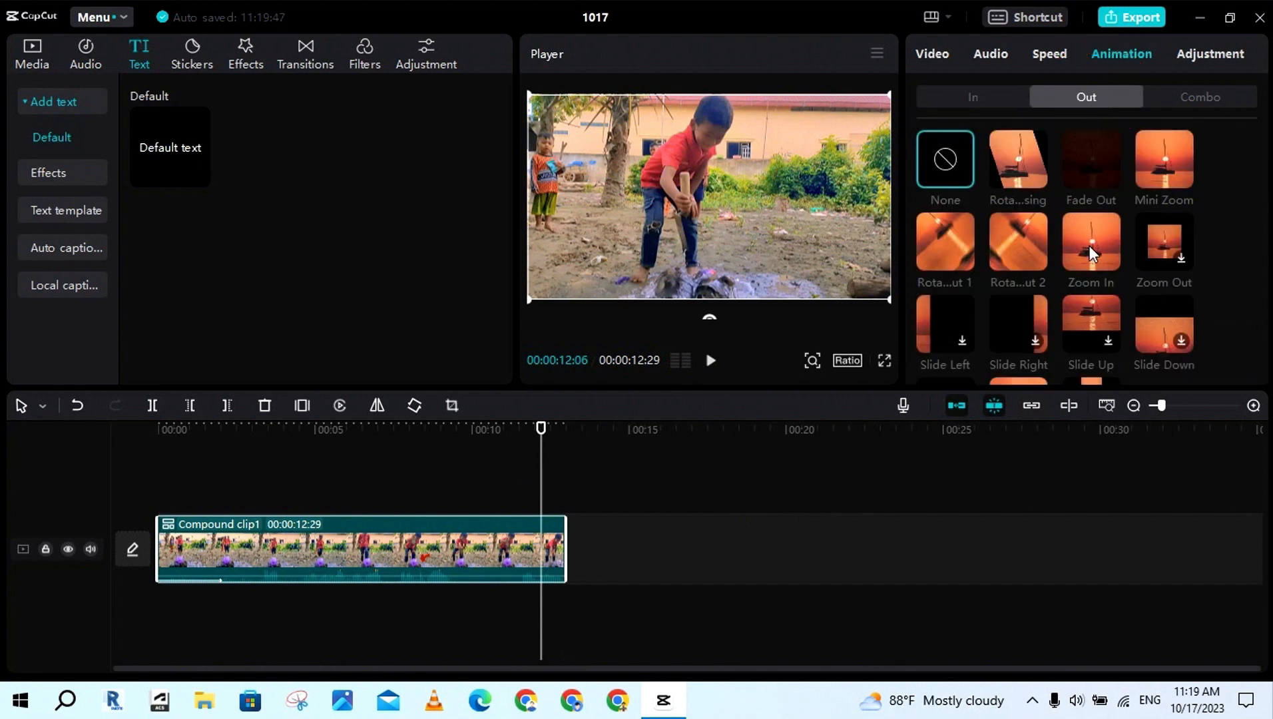
click(1107, 338)
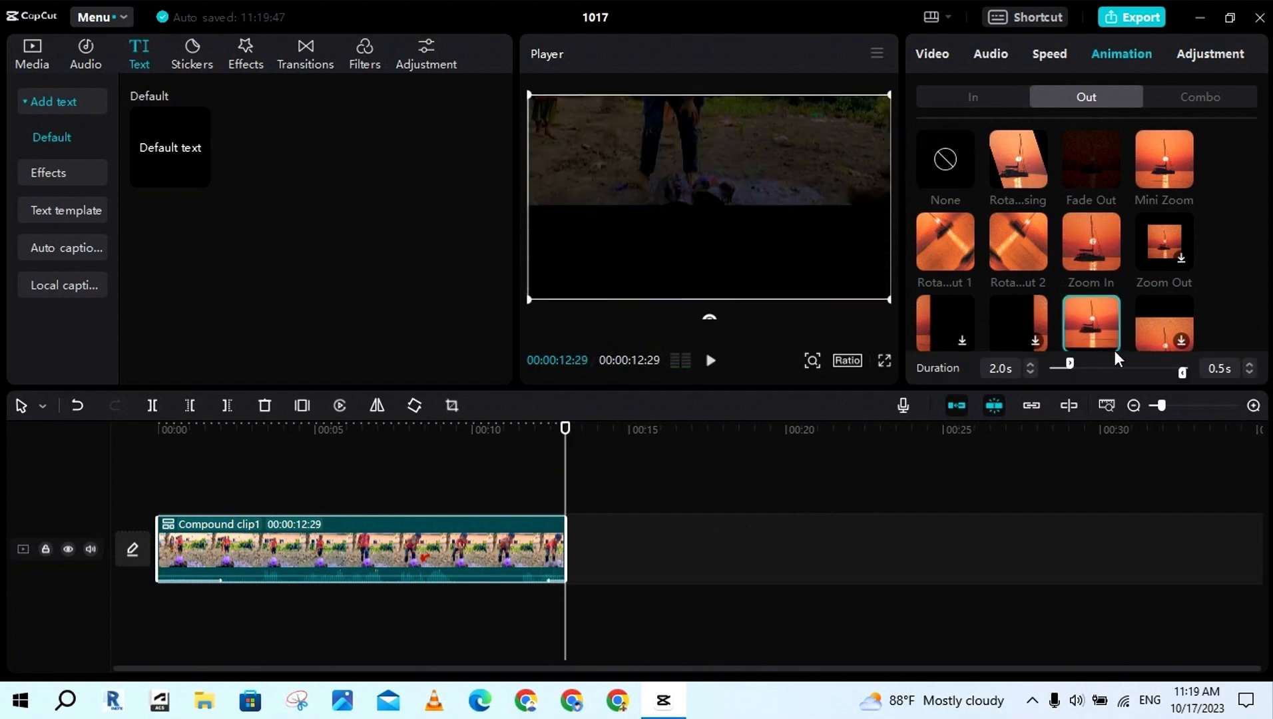
Set the entrance animation's duration to 3.0 s and preview the compound clip's ending from 00:00:12:07
drag(1083, 361, 1085, 360)
key(space)
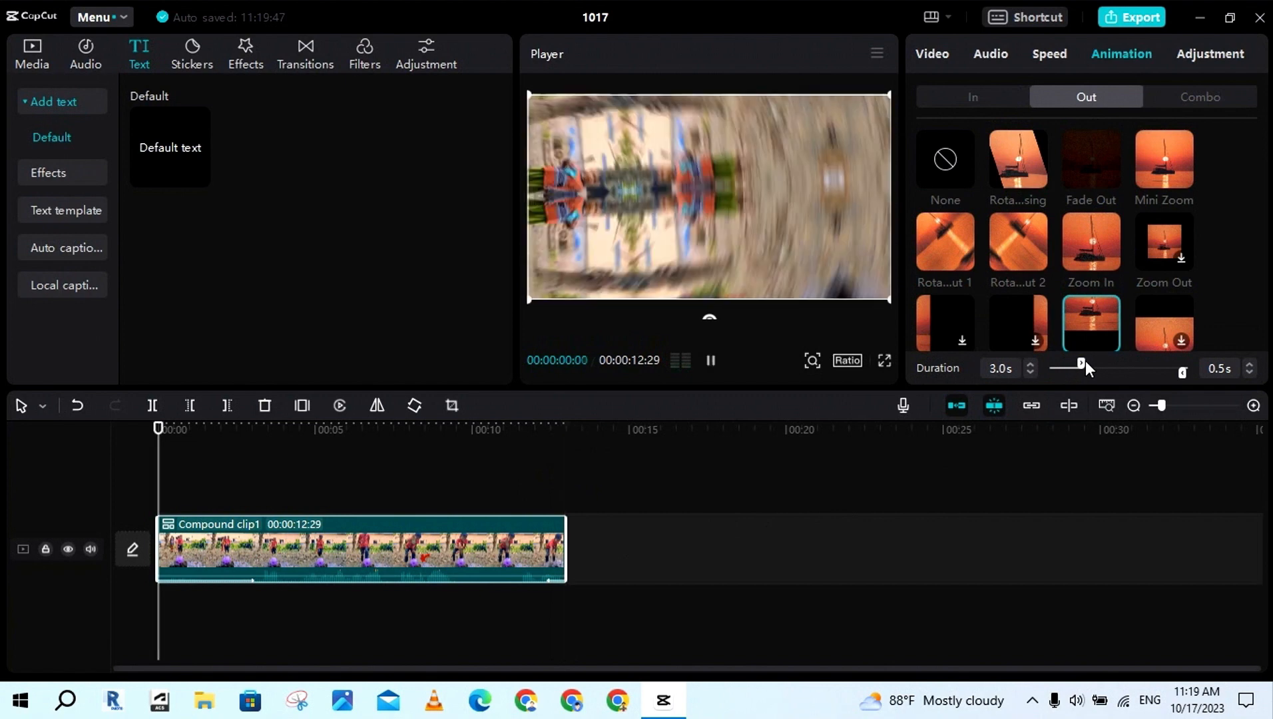
click(542, 498)
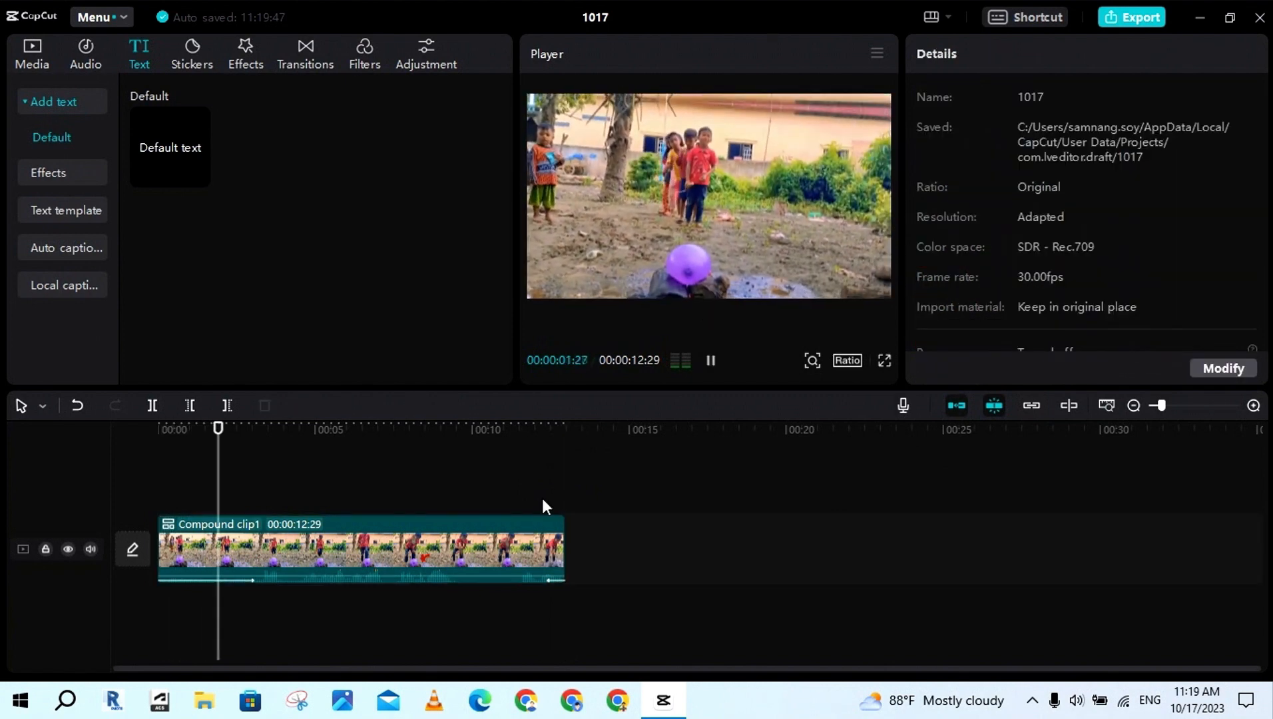
click(711, 360)
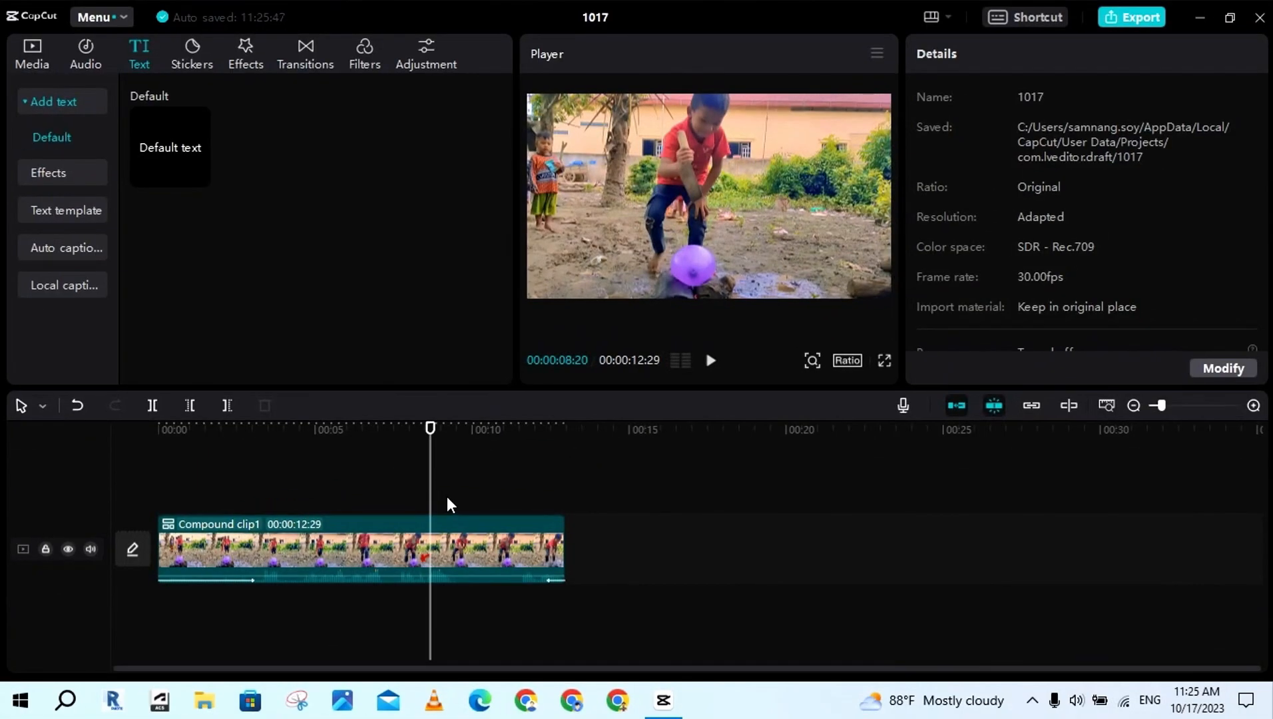
Open the export settings and title the exported video "Video Turorial"
click(1140, 17)
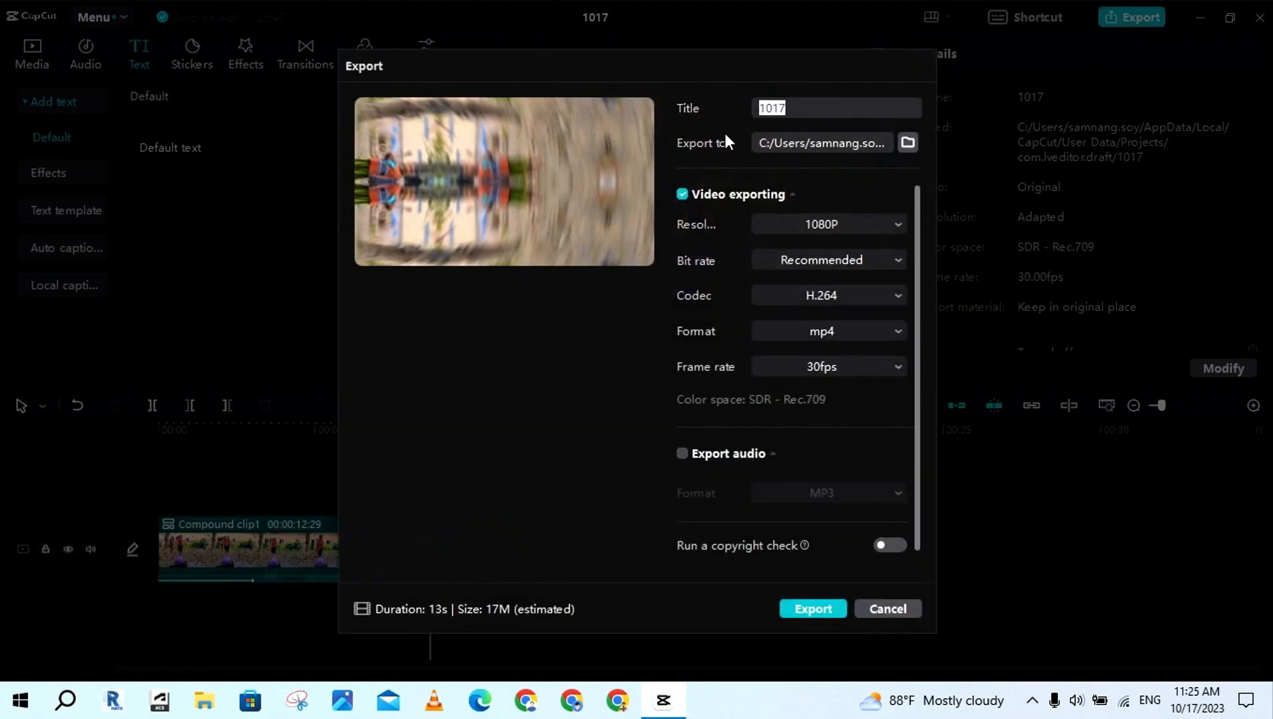
key(BackSpace)
text(Video Turorial)
Choose the Desktop as the export folder, then export the video and dismiss the sharing options
click(906, 145)
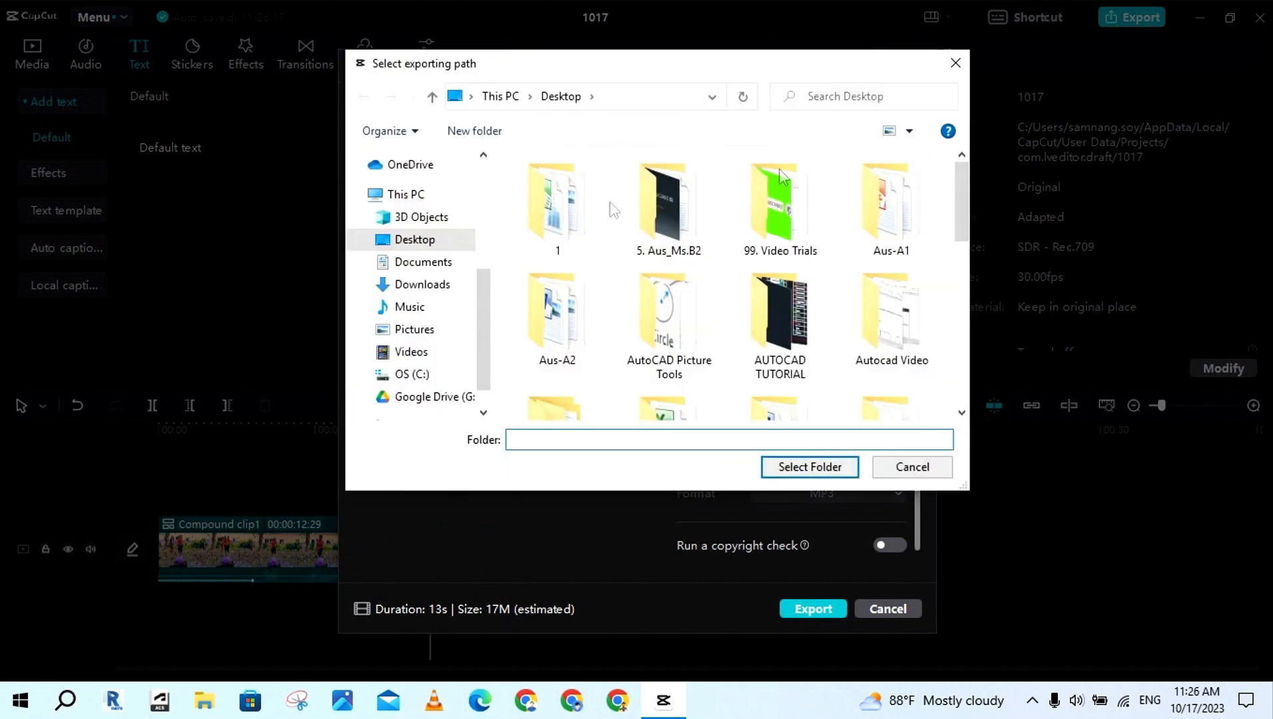
click(423, 244)
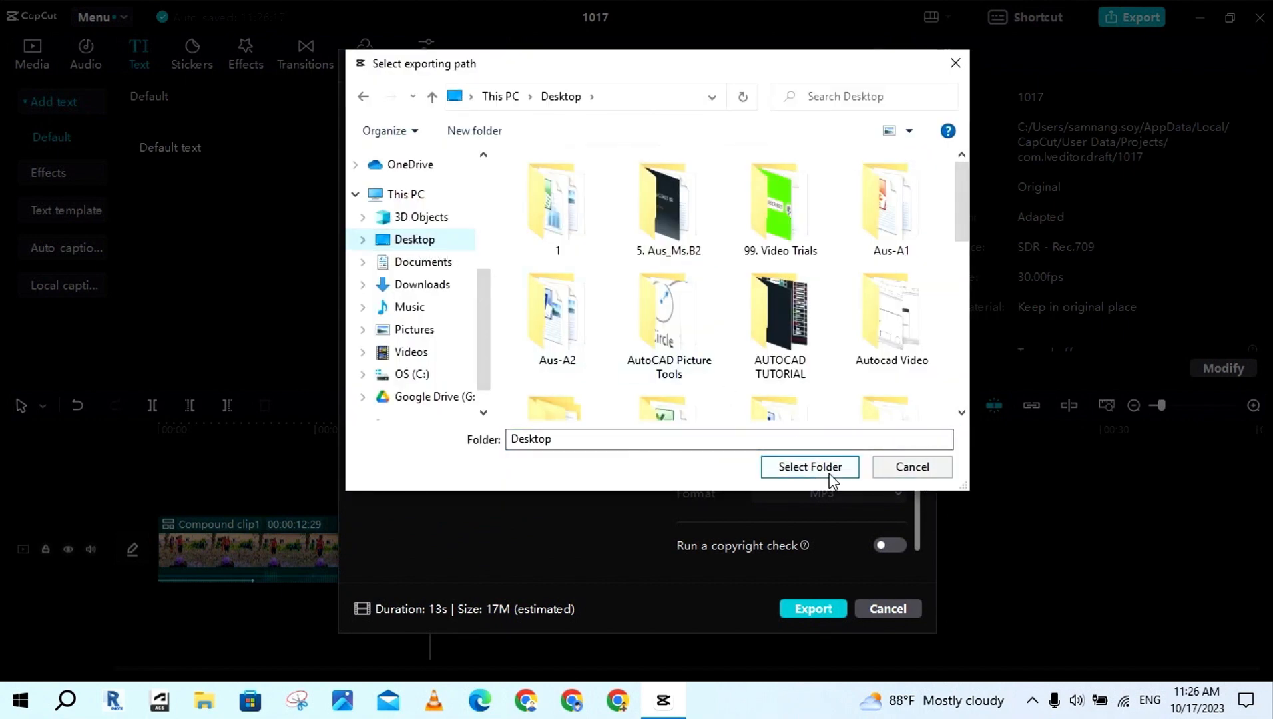
click(810, 467)
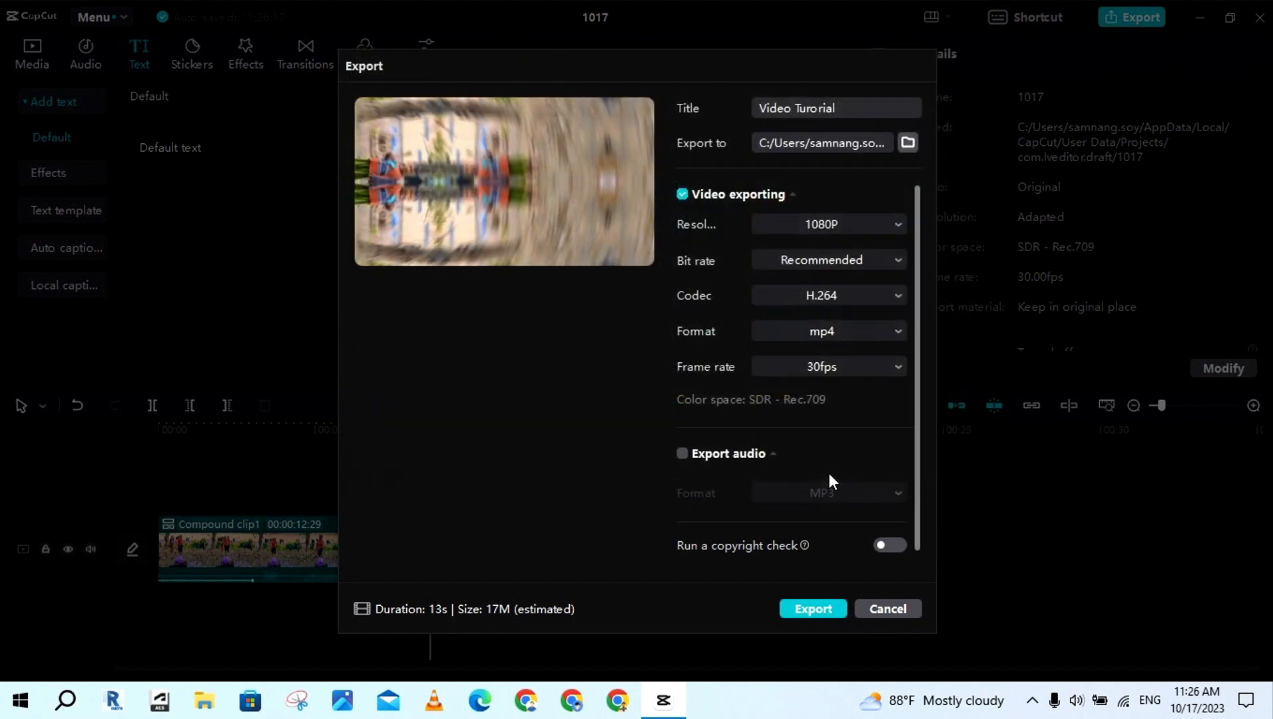
click(812, 608)
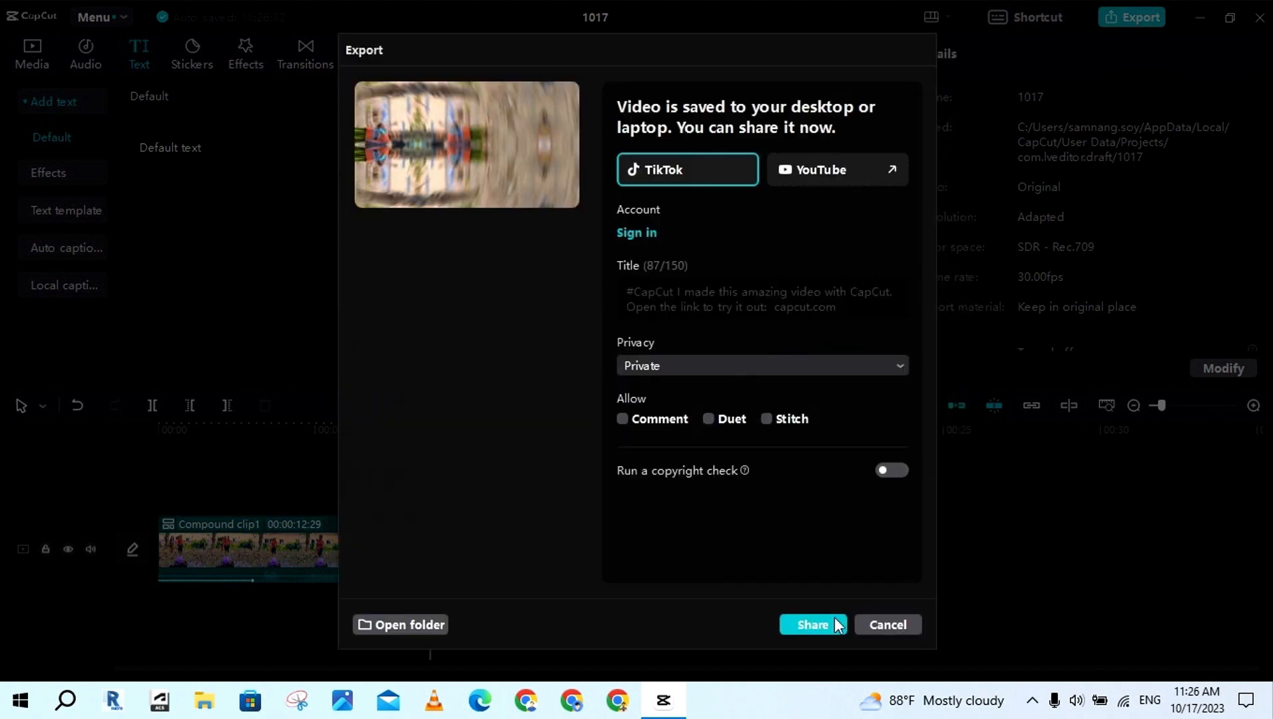
click(889, 625)
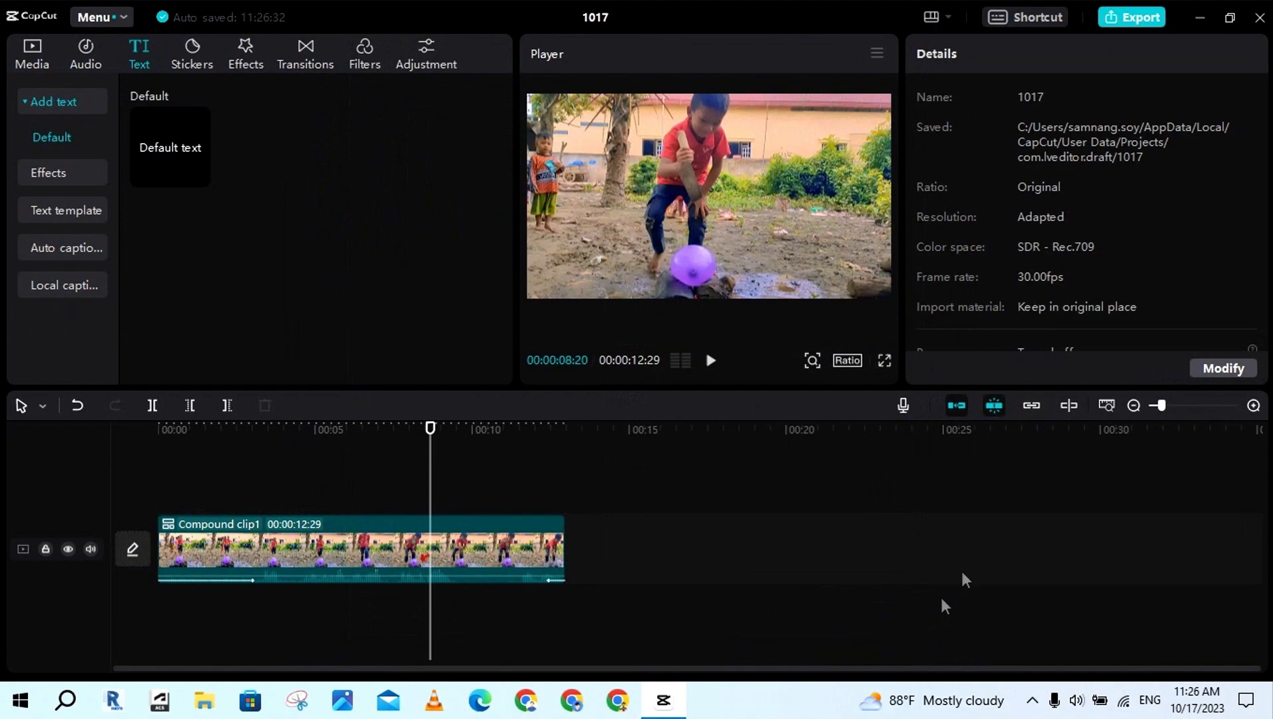
Play the exported "Video Turorial" file from the Desktop to check it, and return to CapCut
click(1200, 17)
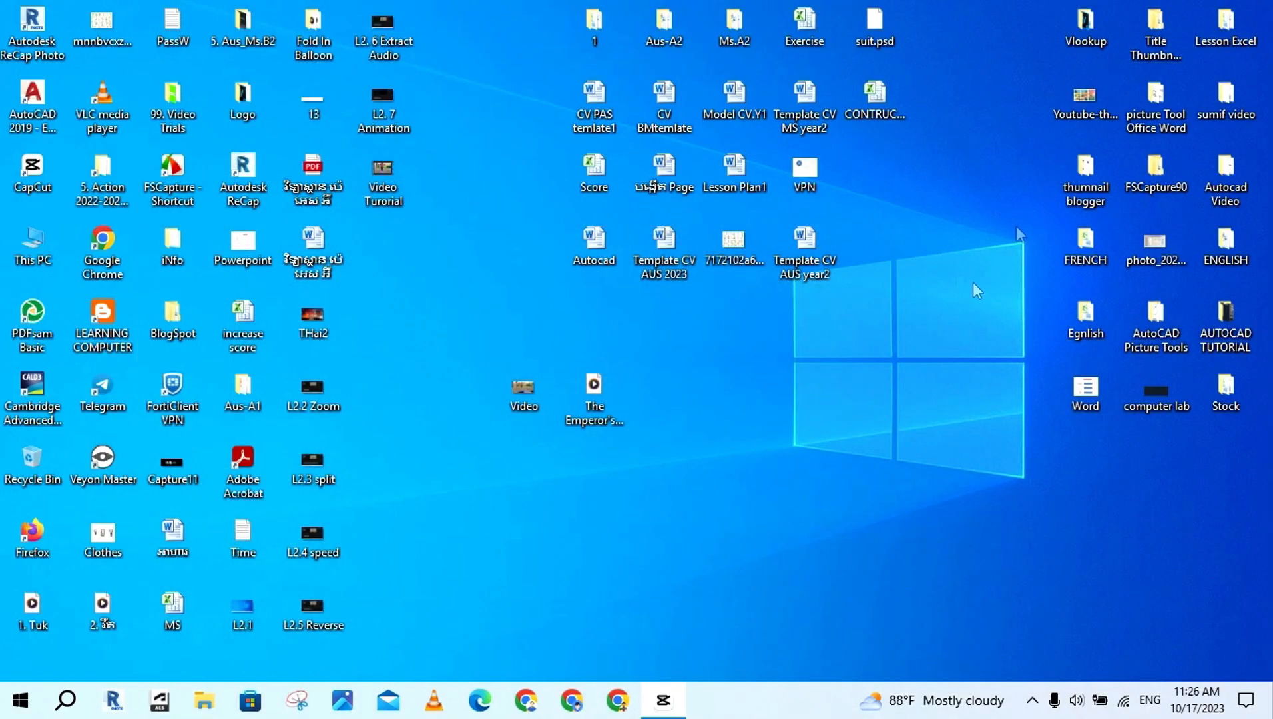
double_click(374, 171)
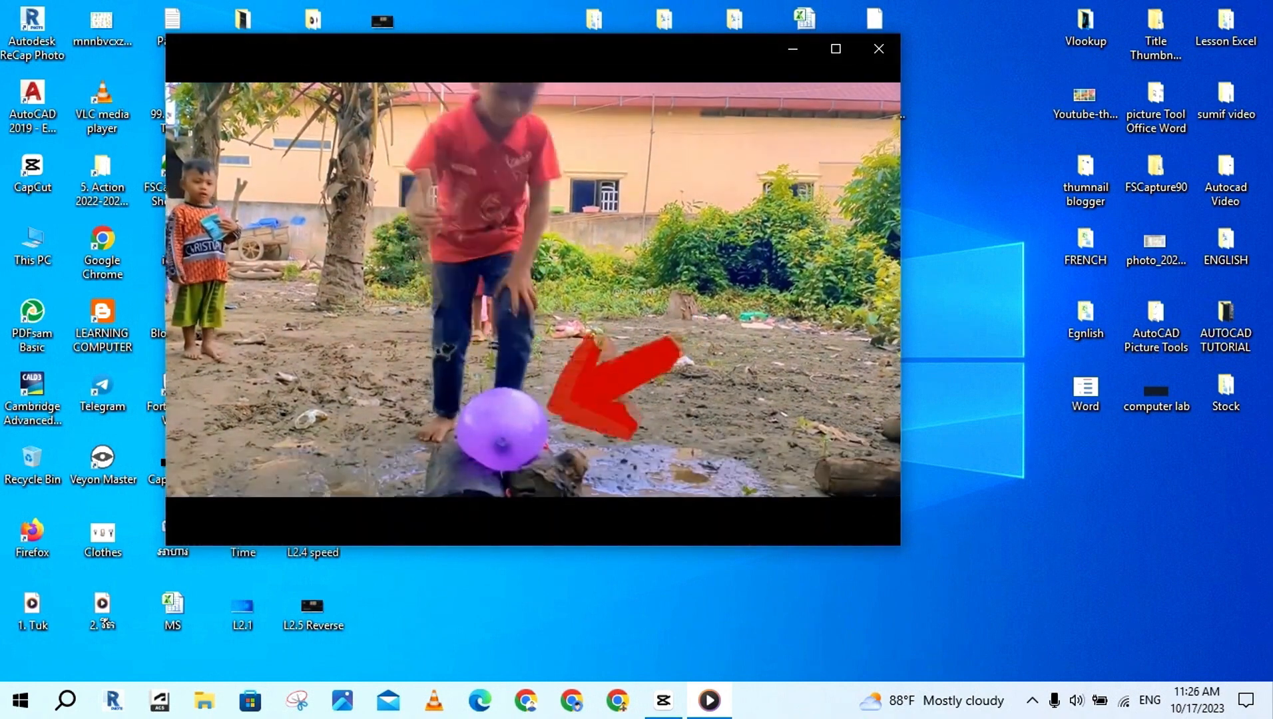
click(530, 508)
click(662, 700)
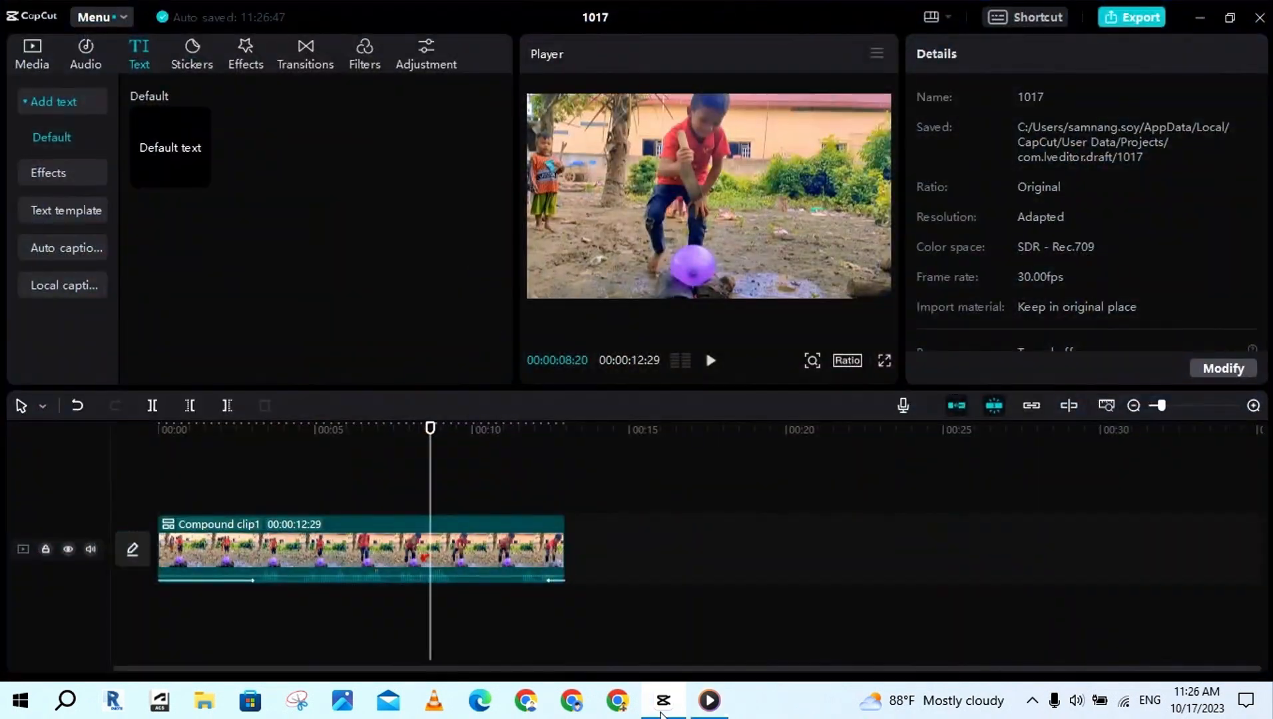